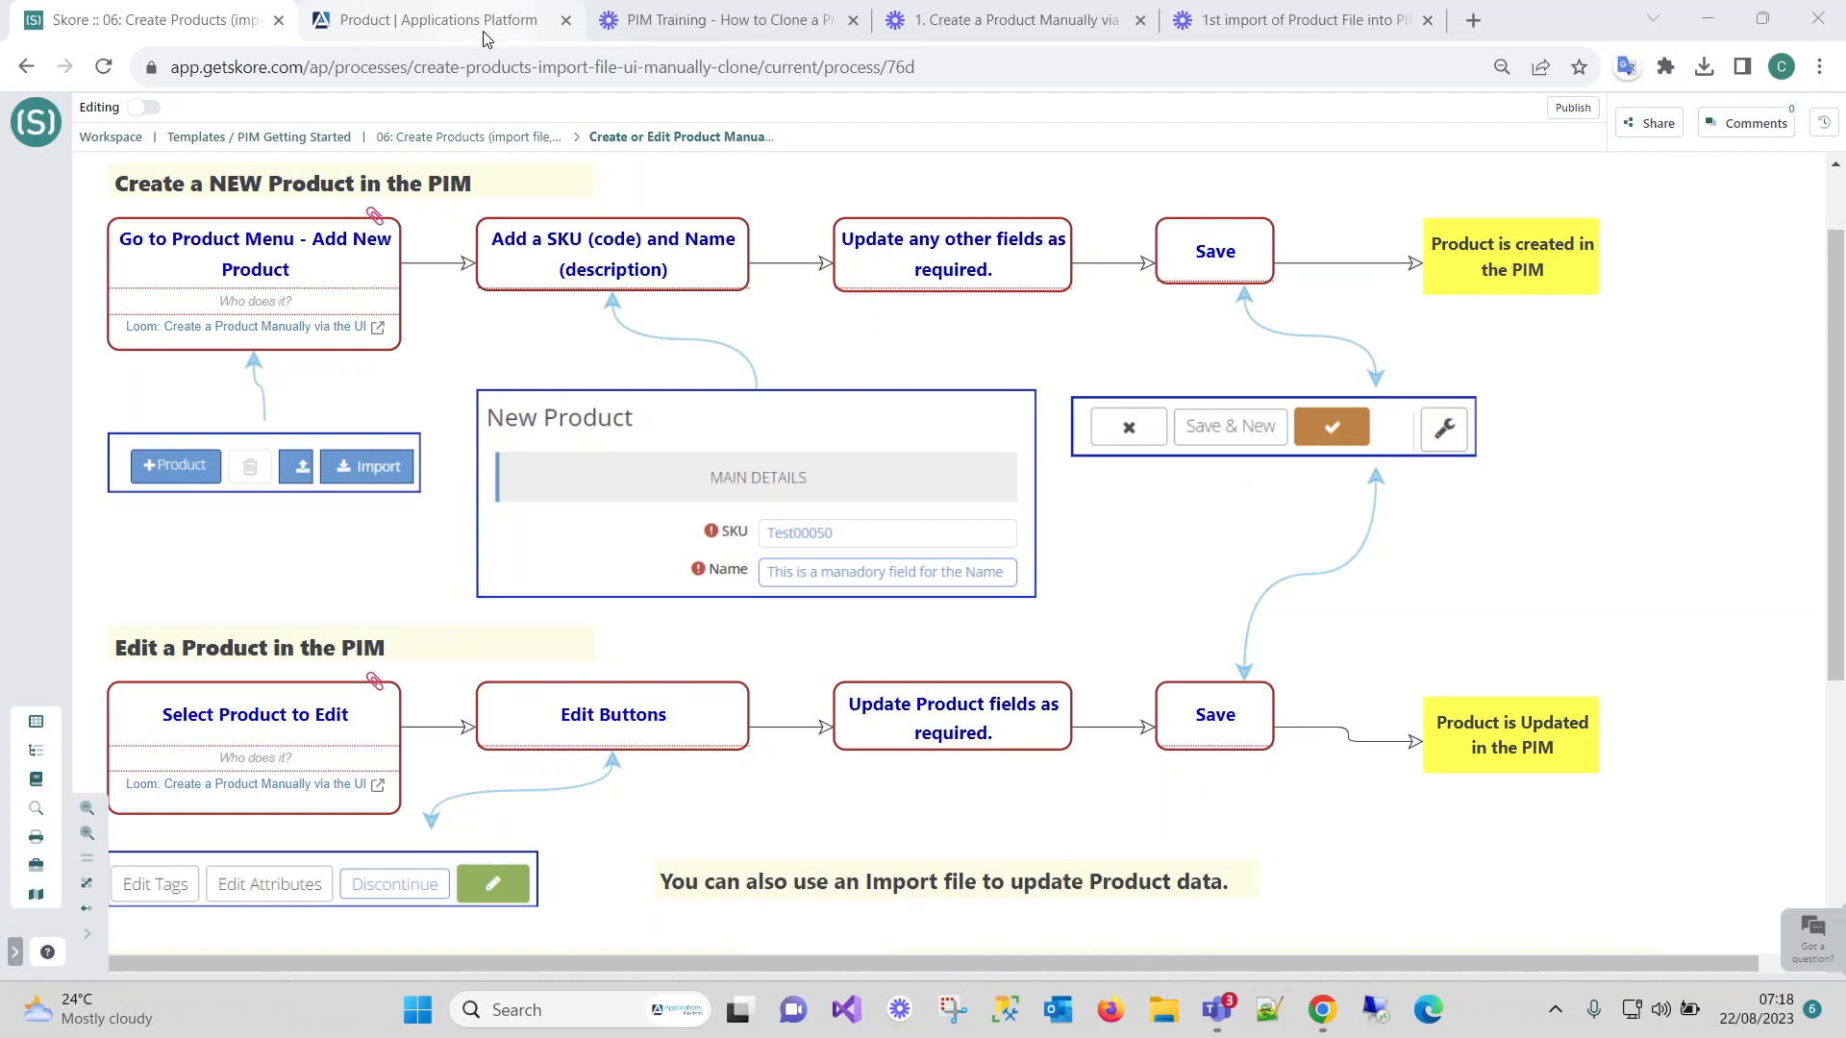
Bring up the PIM Products list, glancing back at the Skore diagram in between.
mouse_move(478, 29)
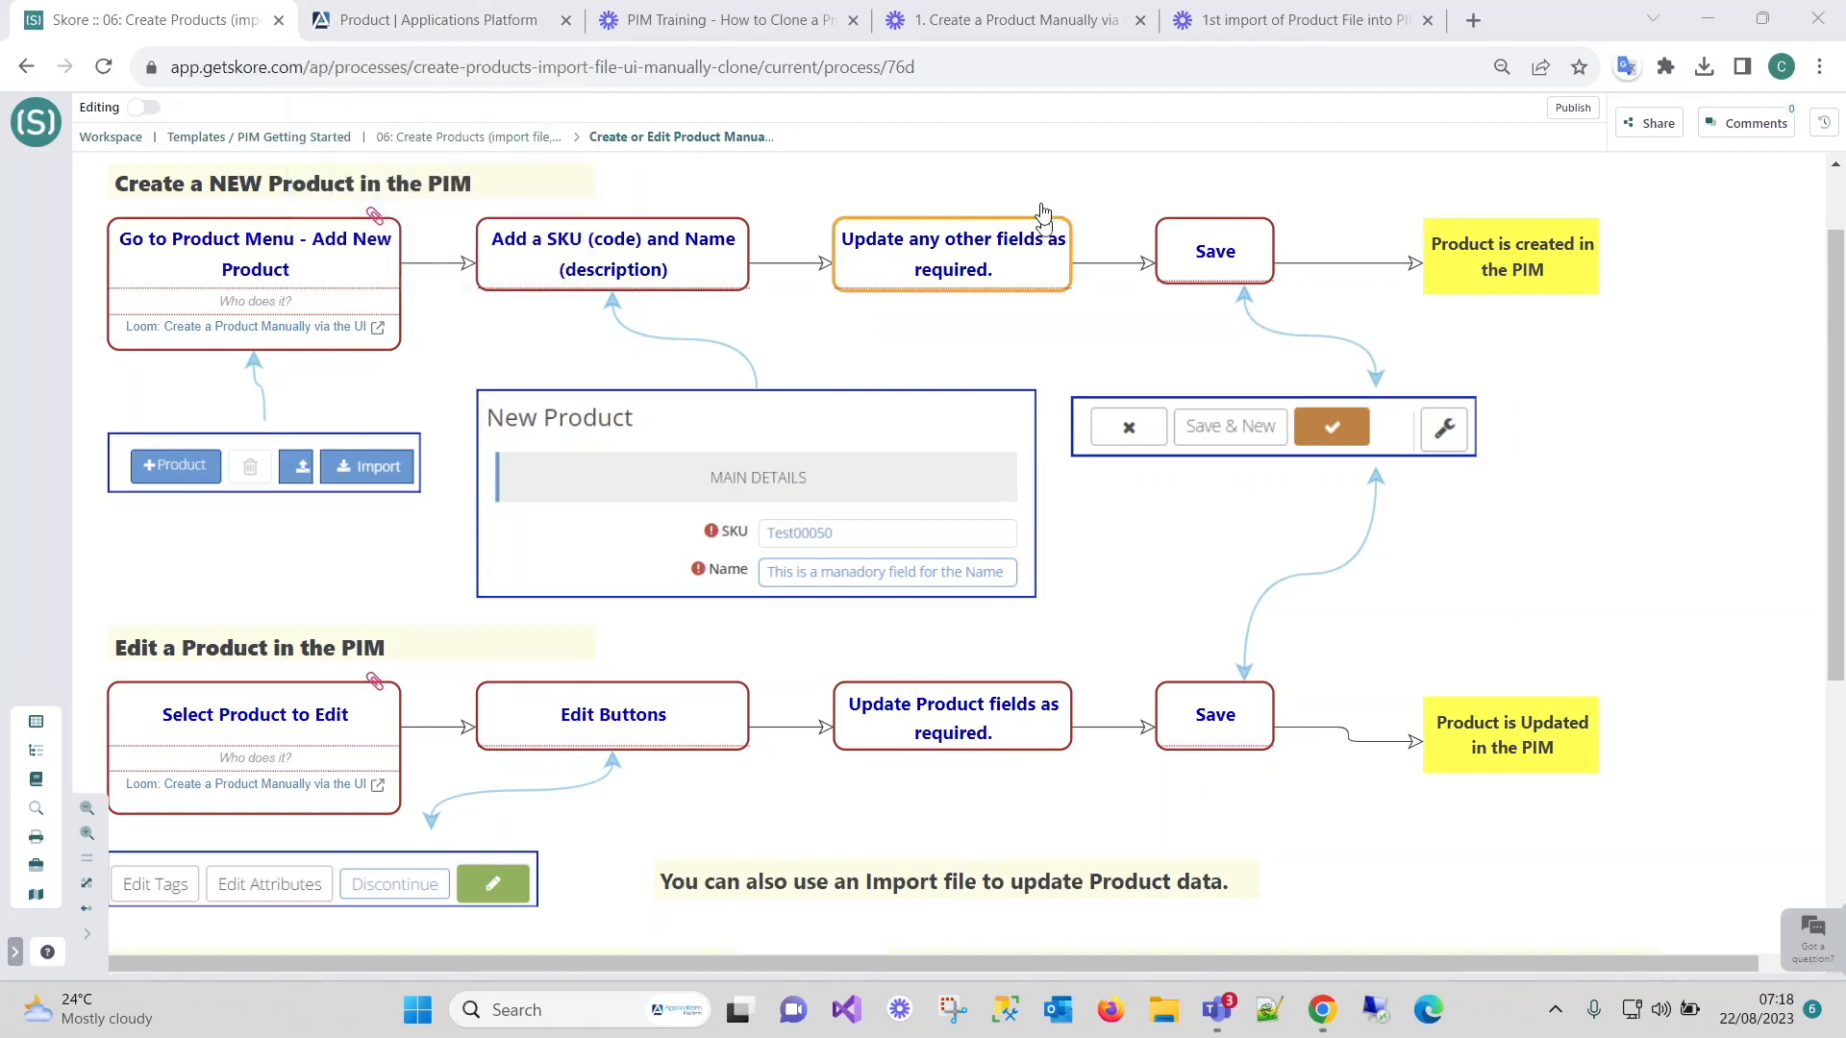
click(492, 31)
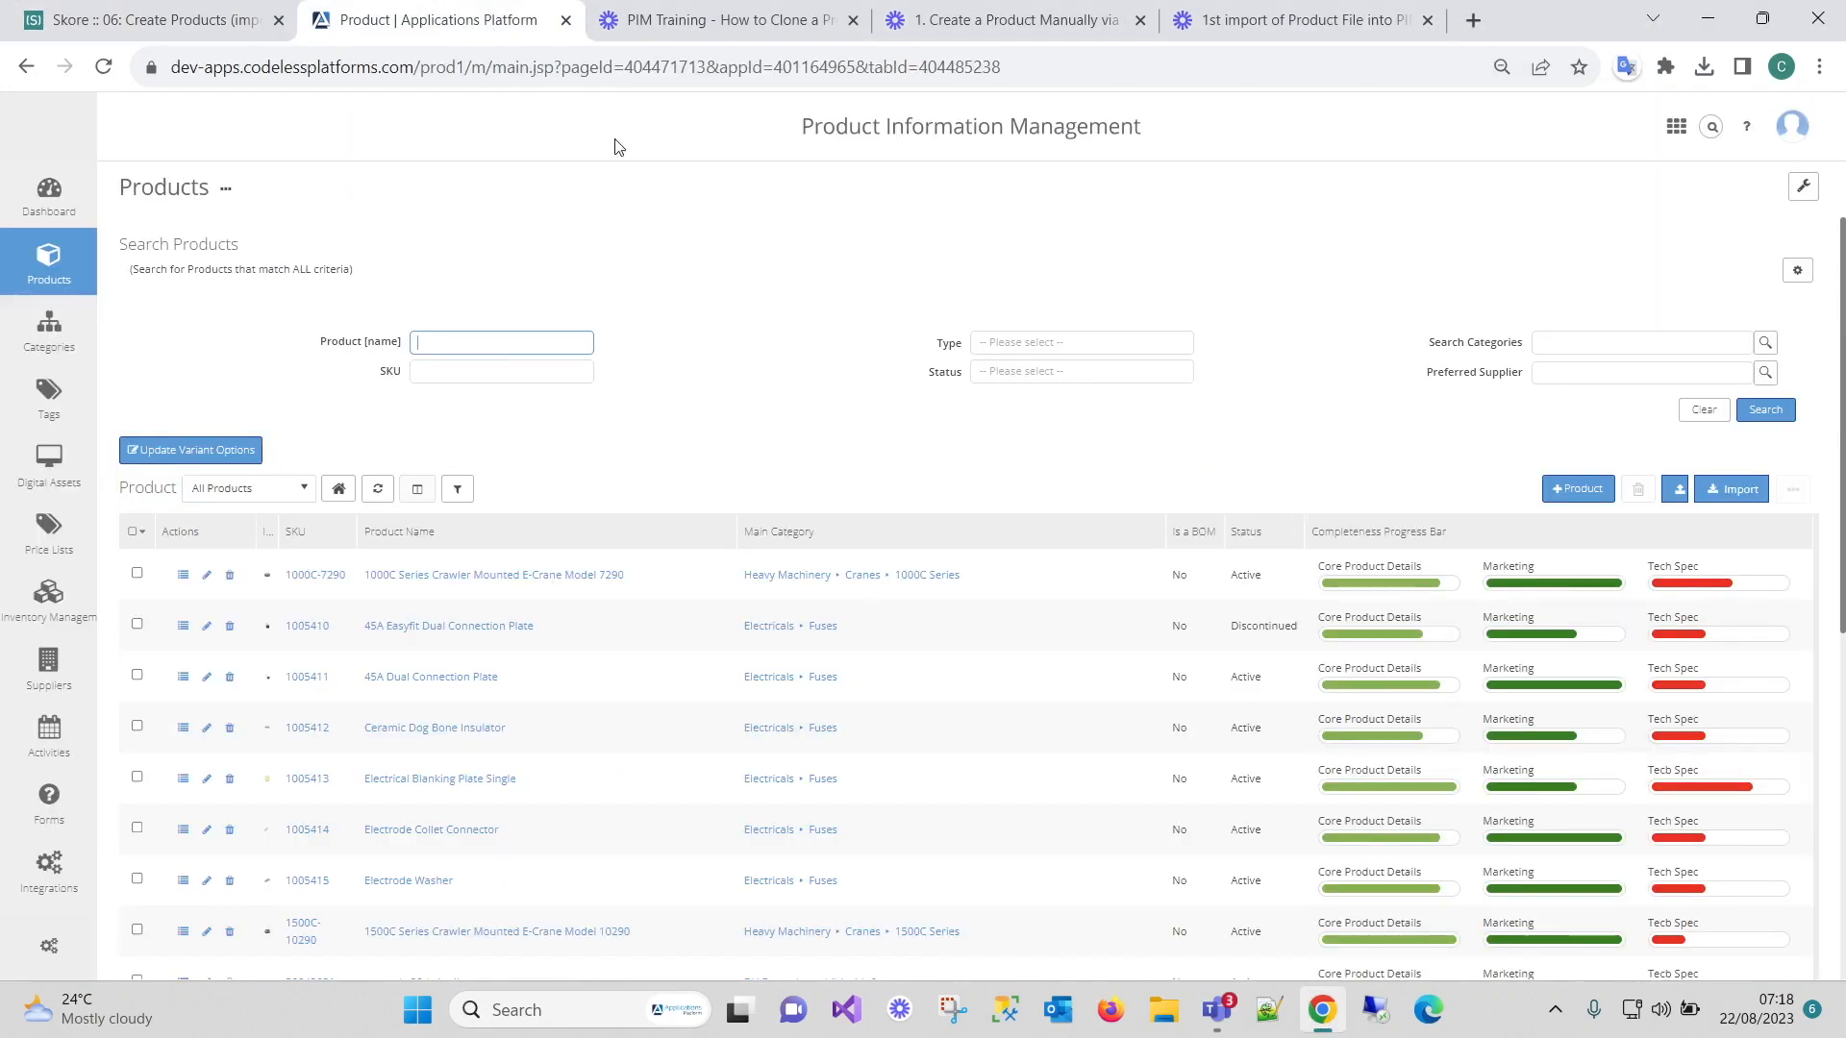
click(101, 27)
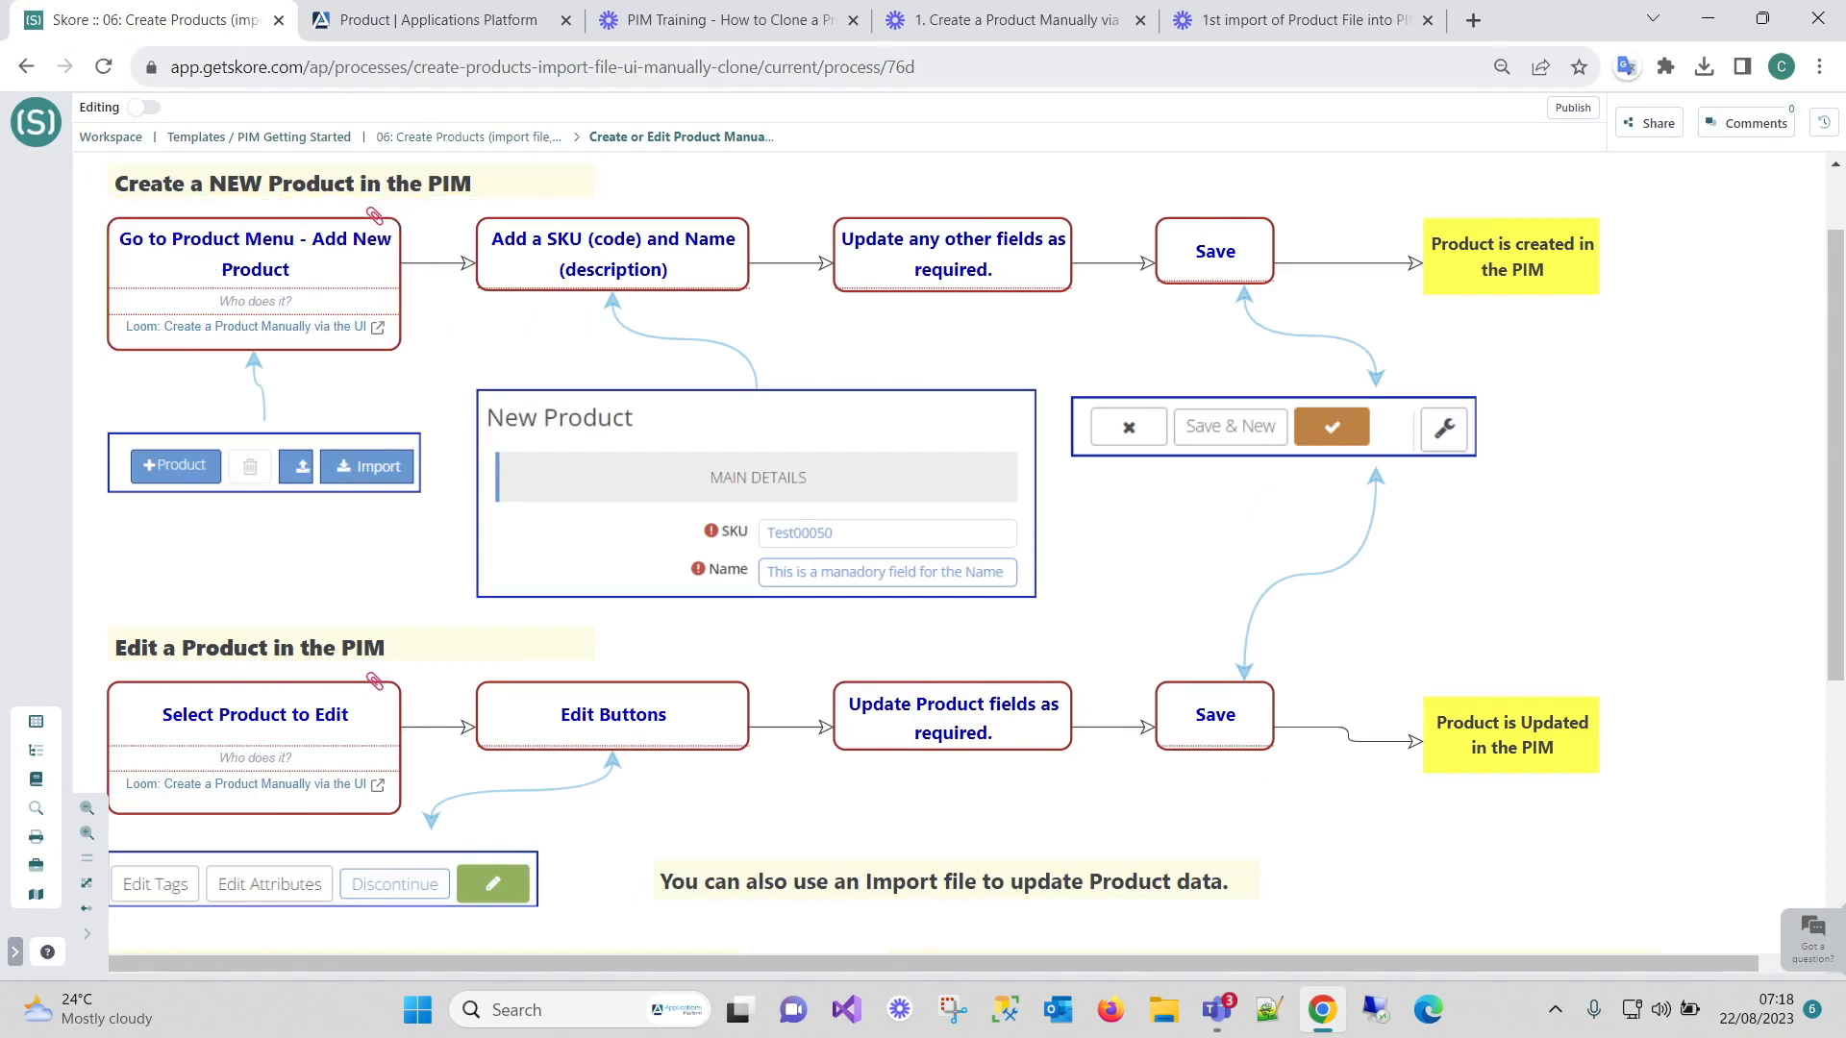
click(444, 27)
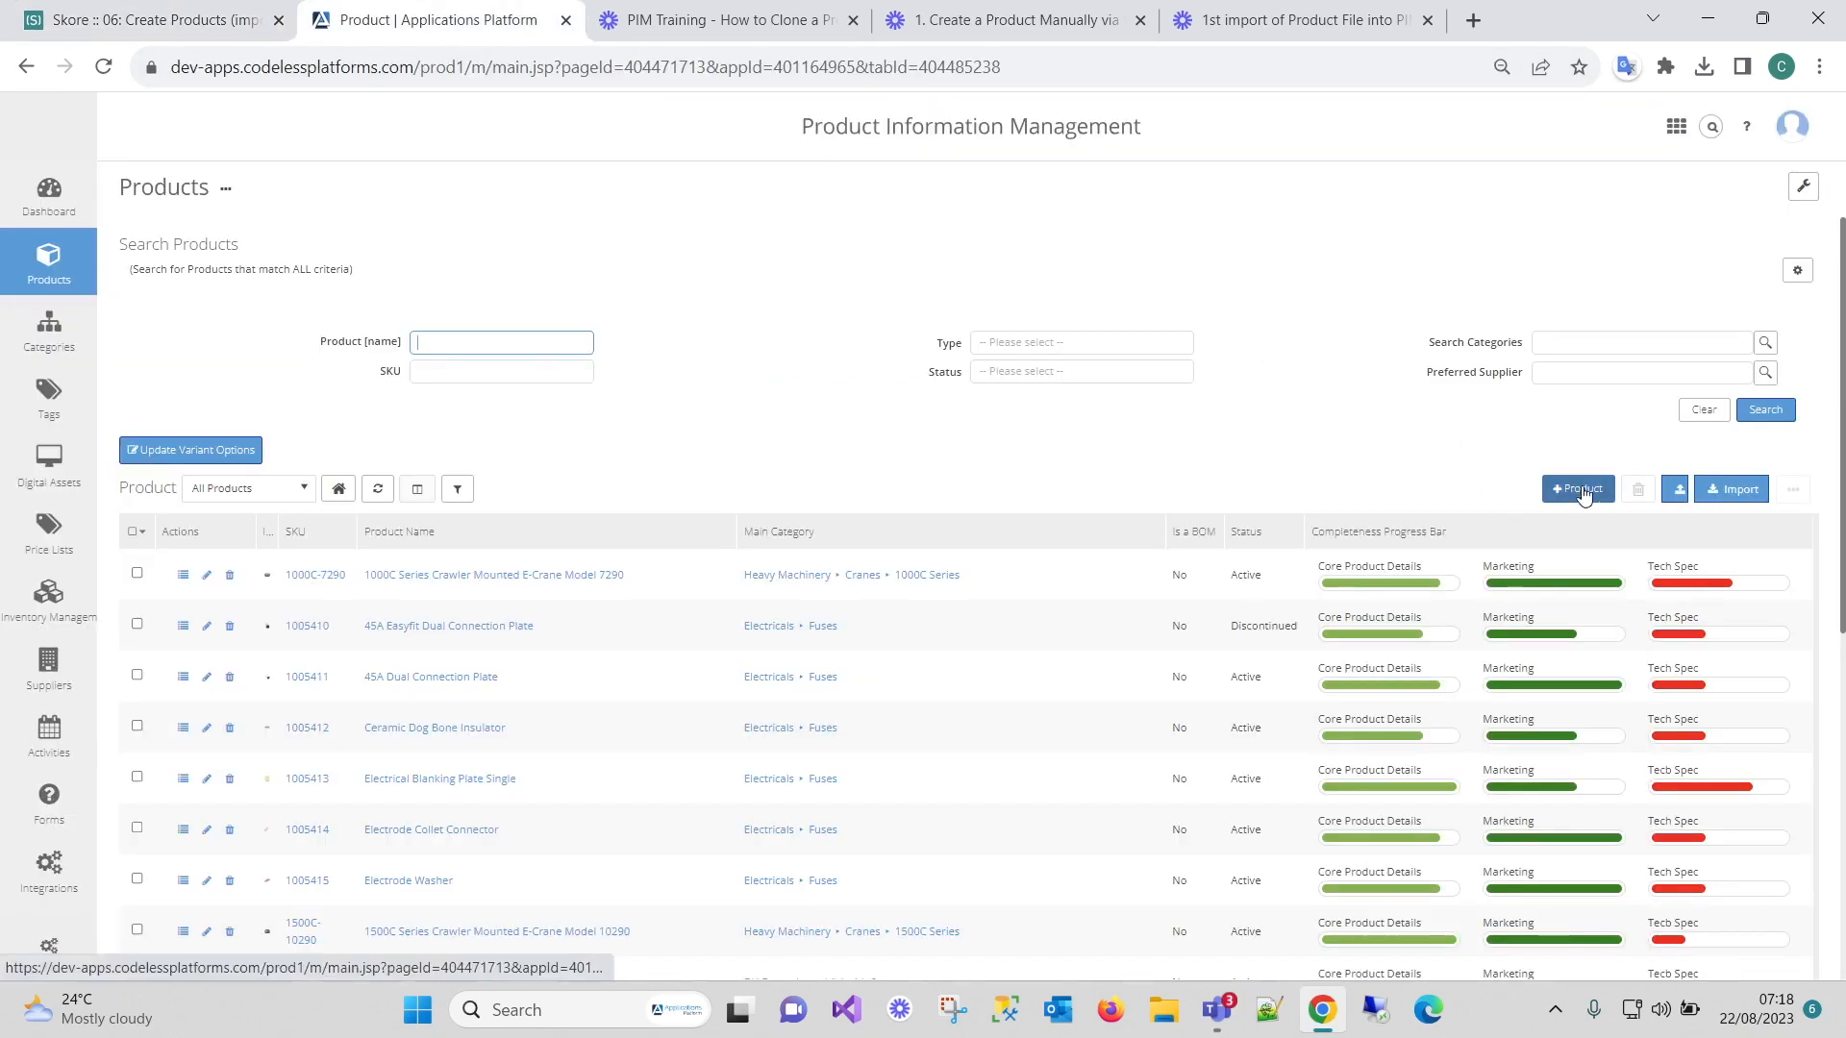
Return to the Skore create-product process diagram.
click(208, 27)
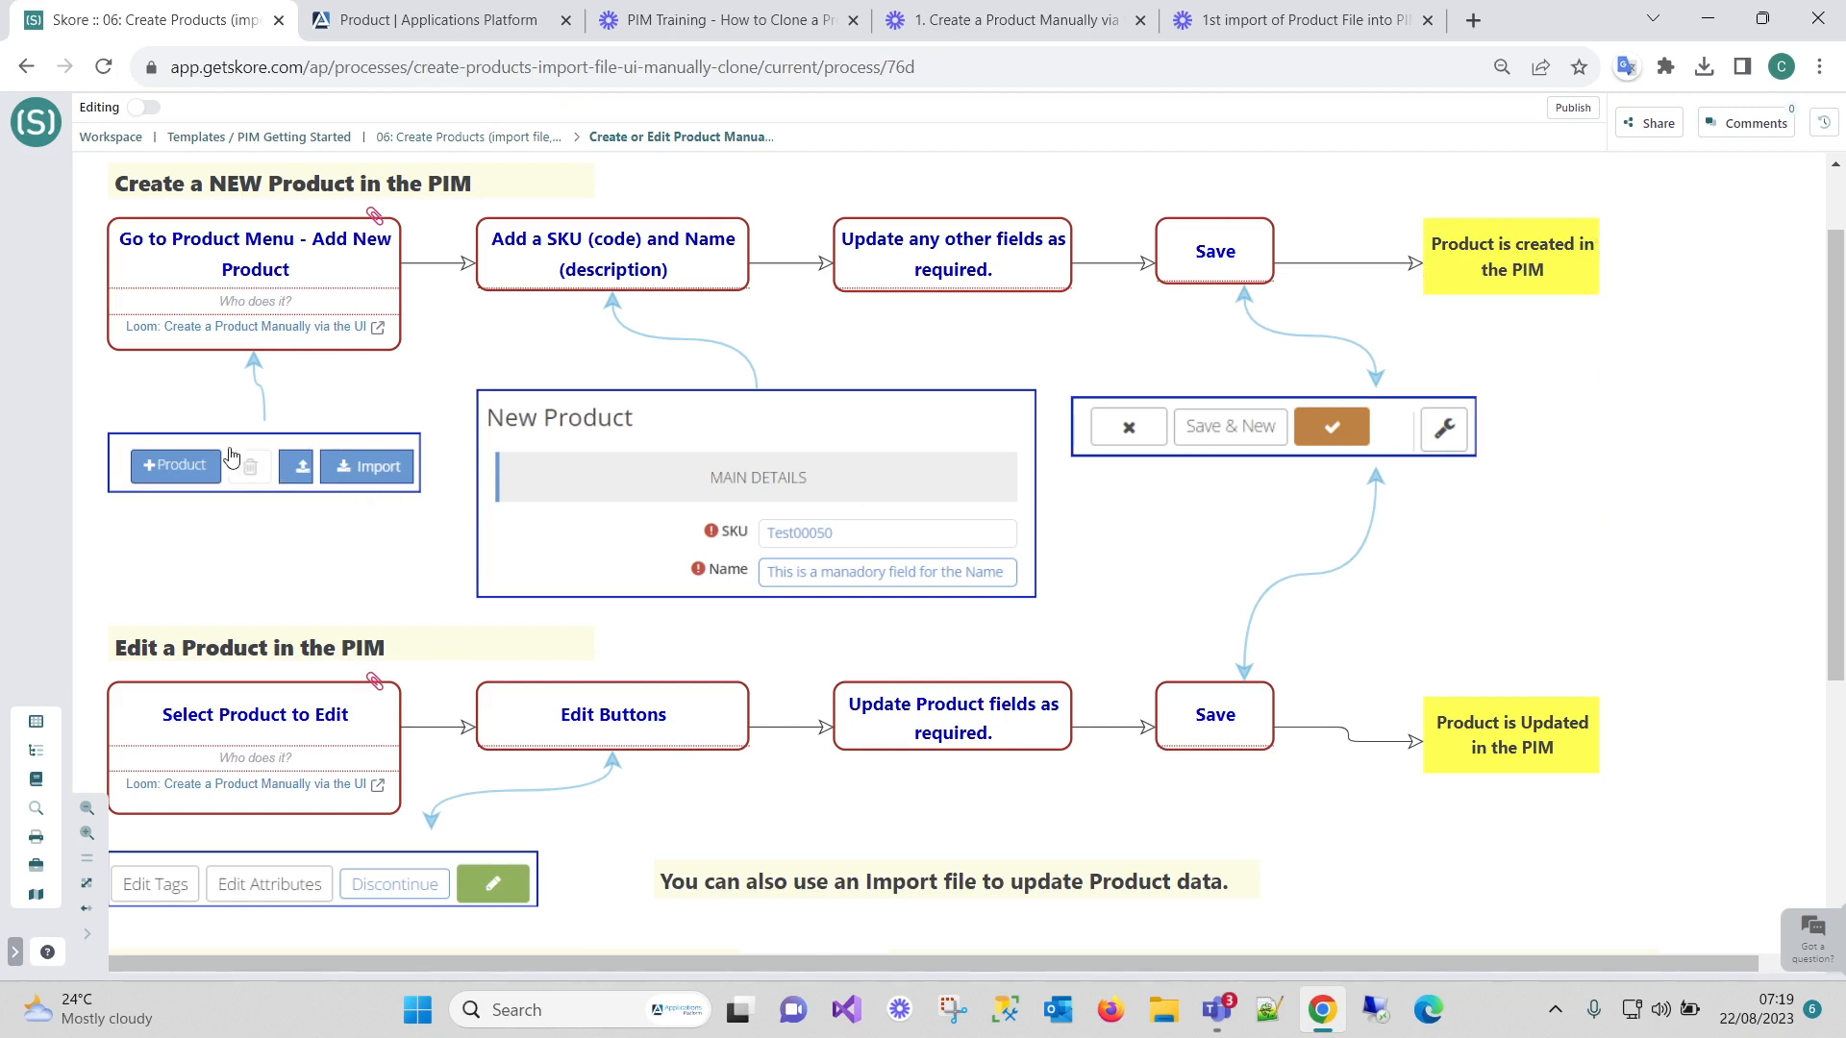
click(445, 29)
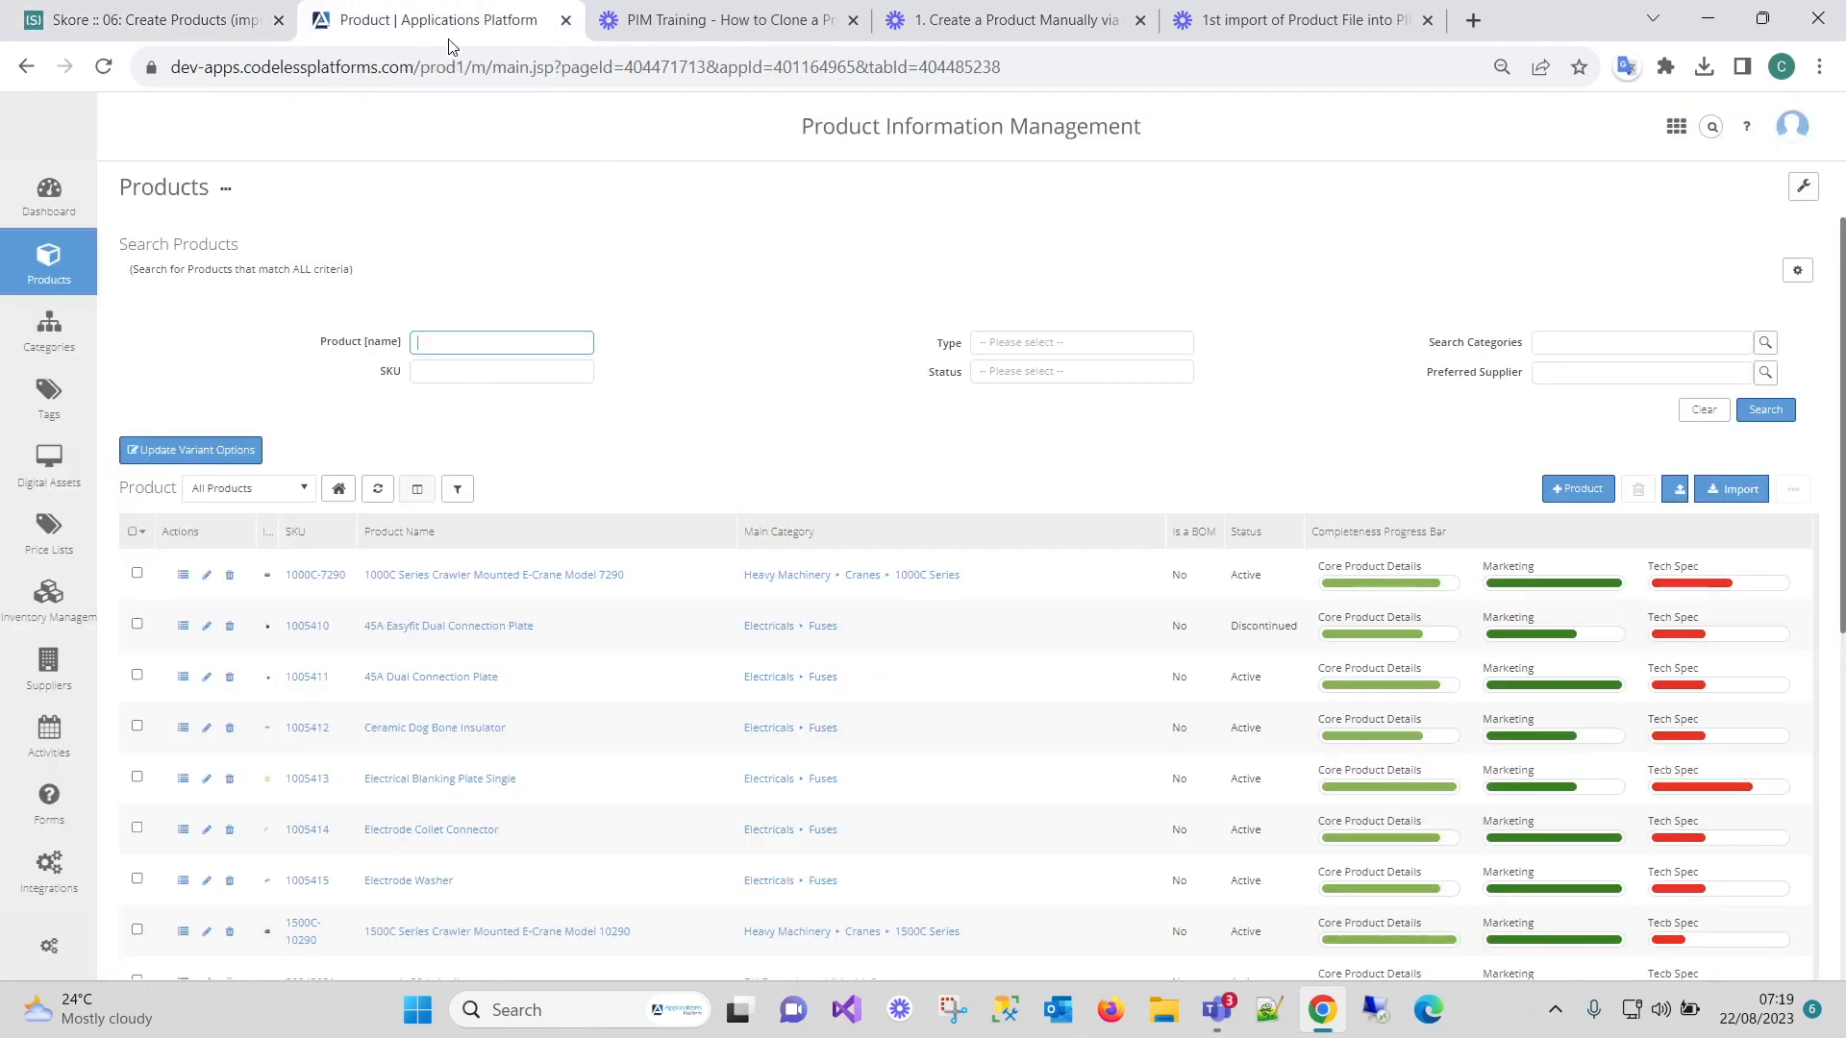
click(206, 31)
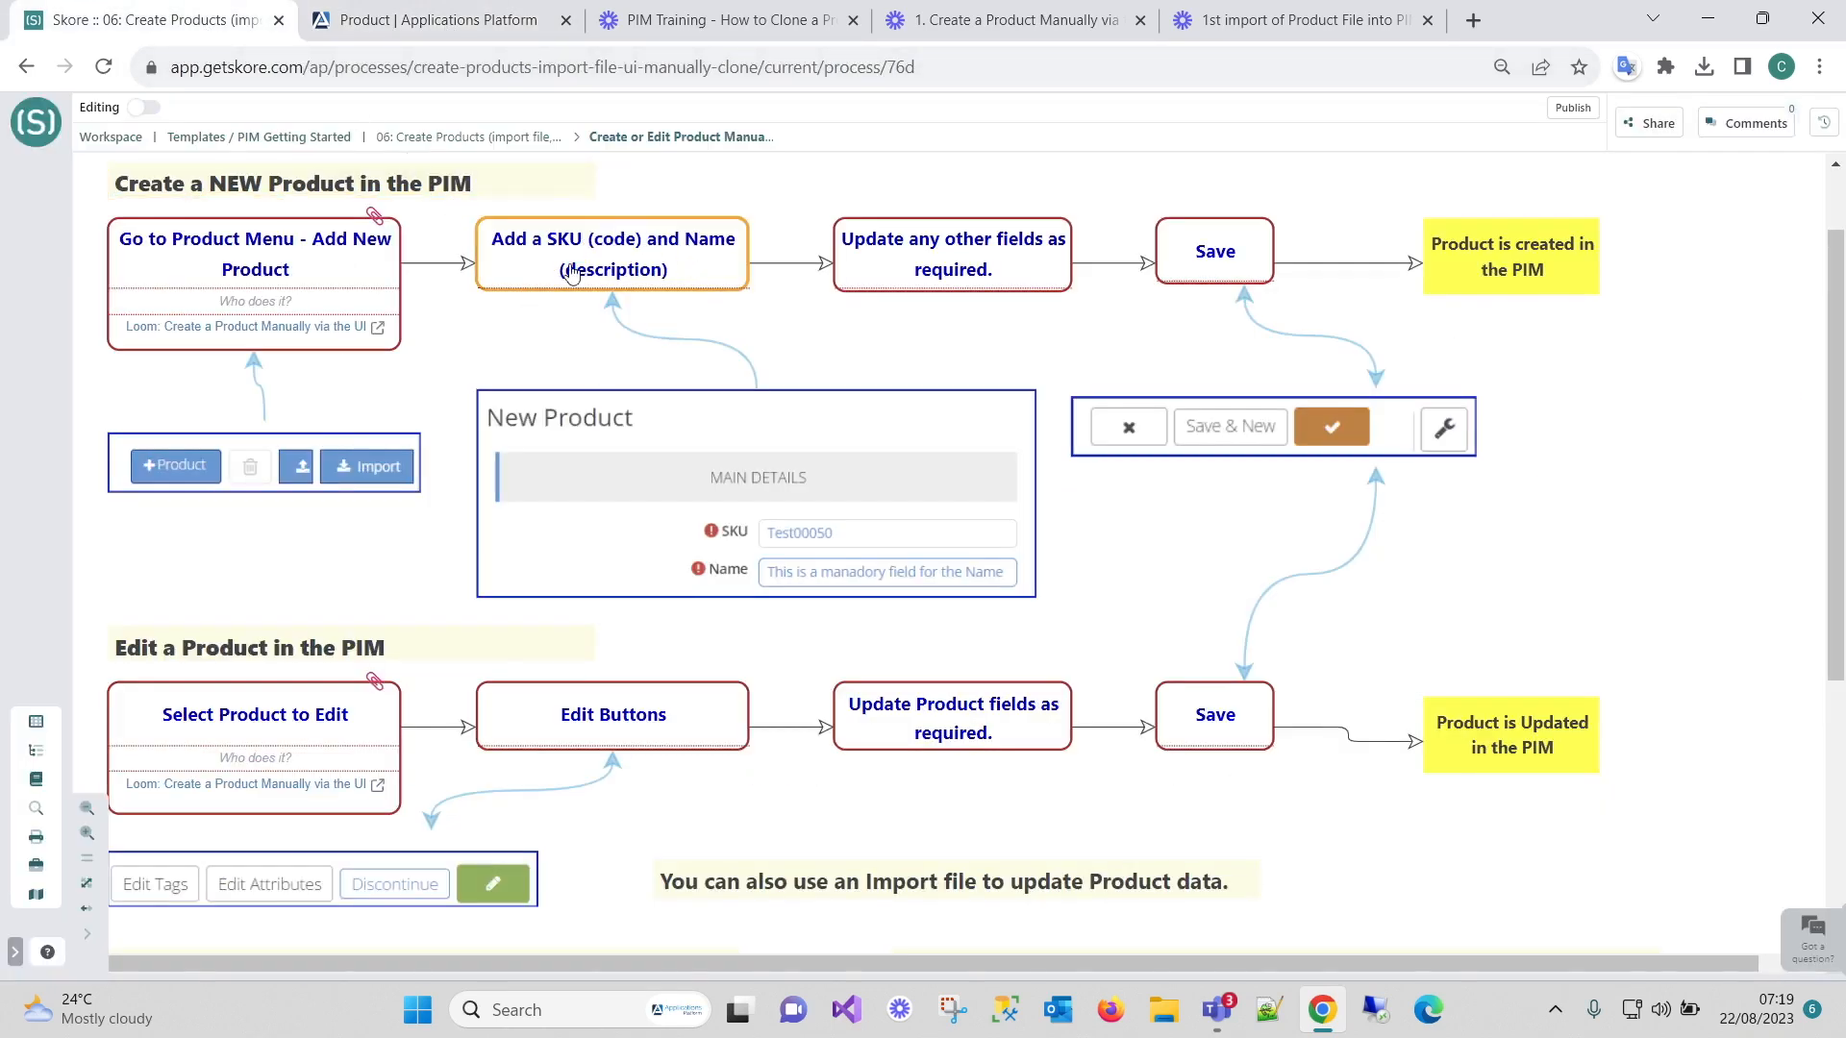
scroll(798, 625, down, 5)
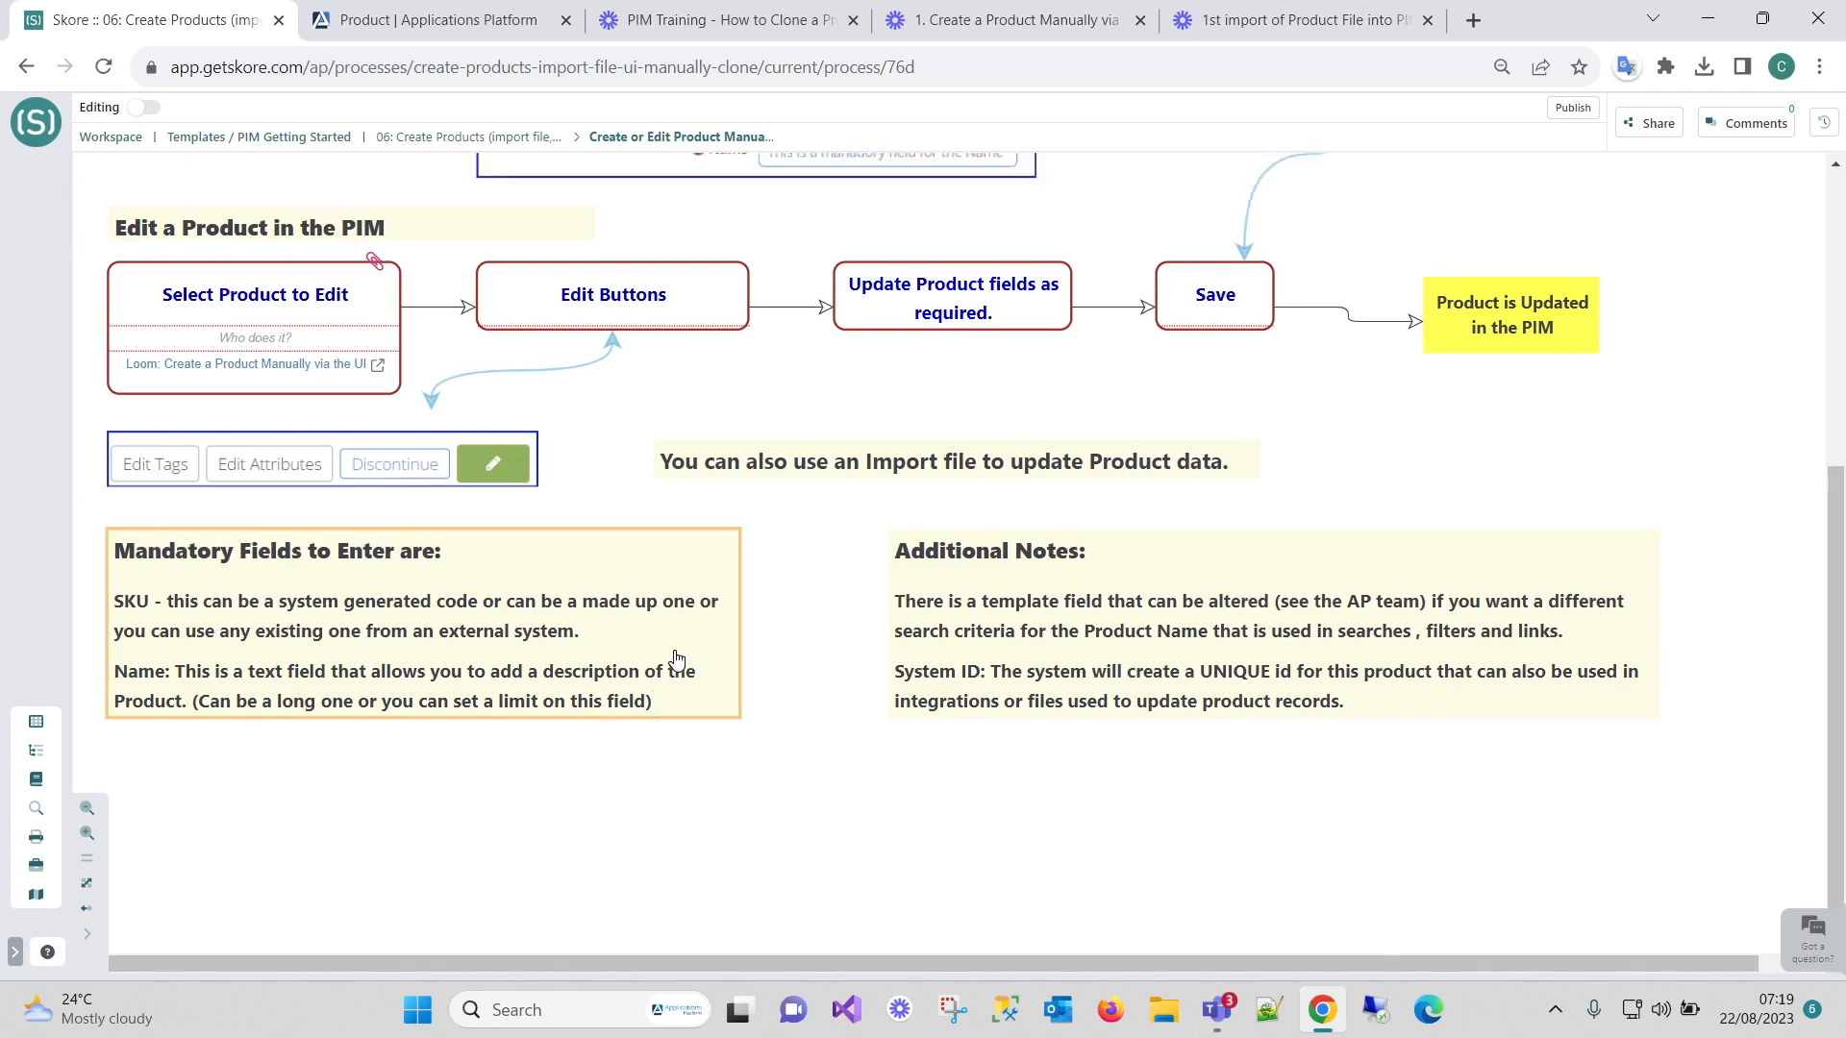
scroll(678, 660, up, 5)
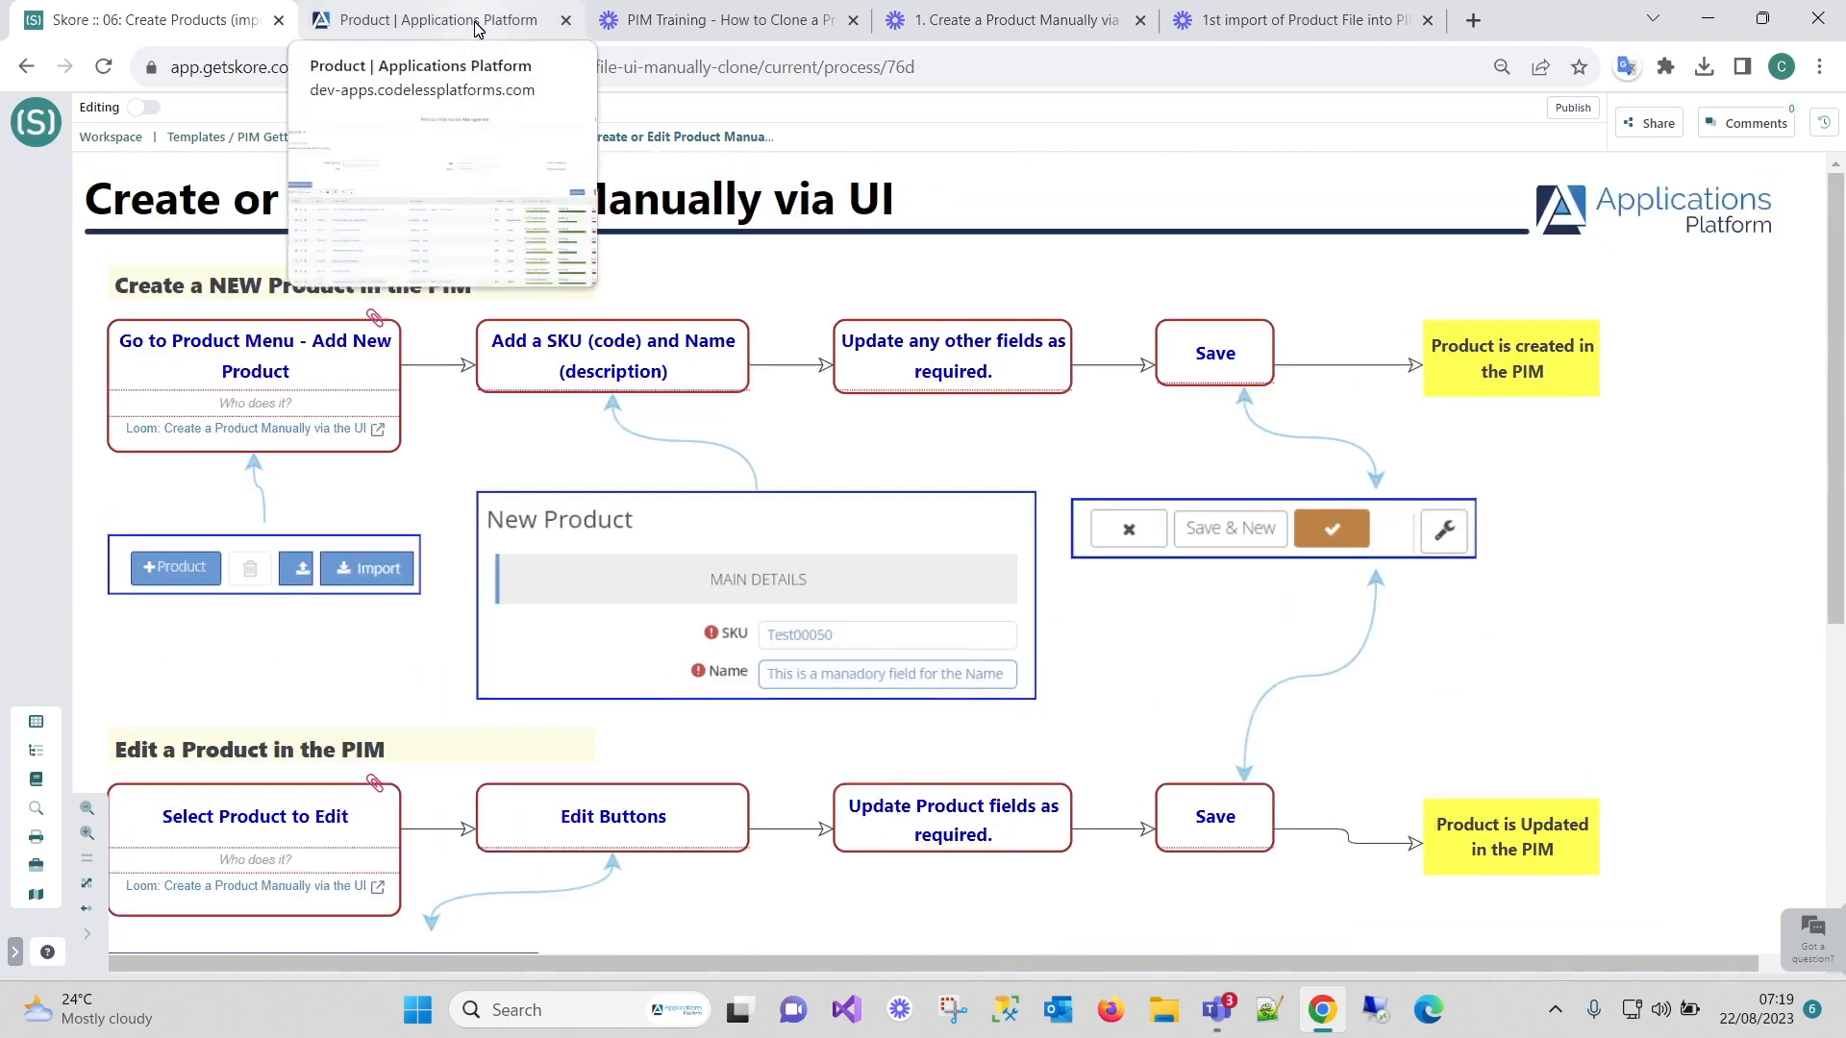
Start a new product form from the PIM Products page.
click(474, 28)
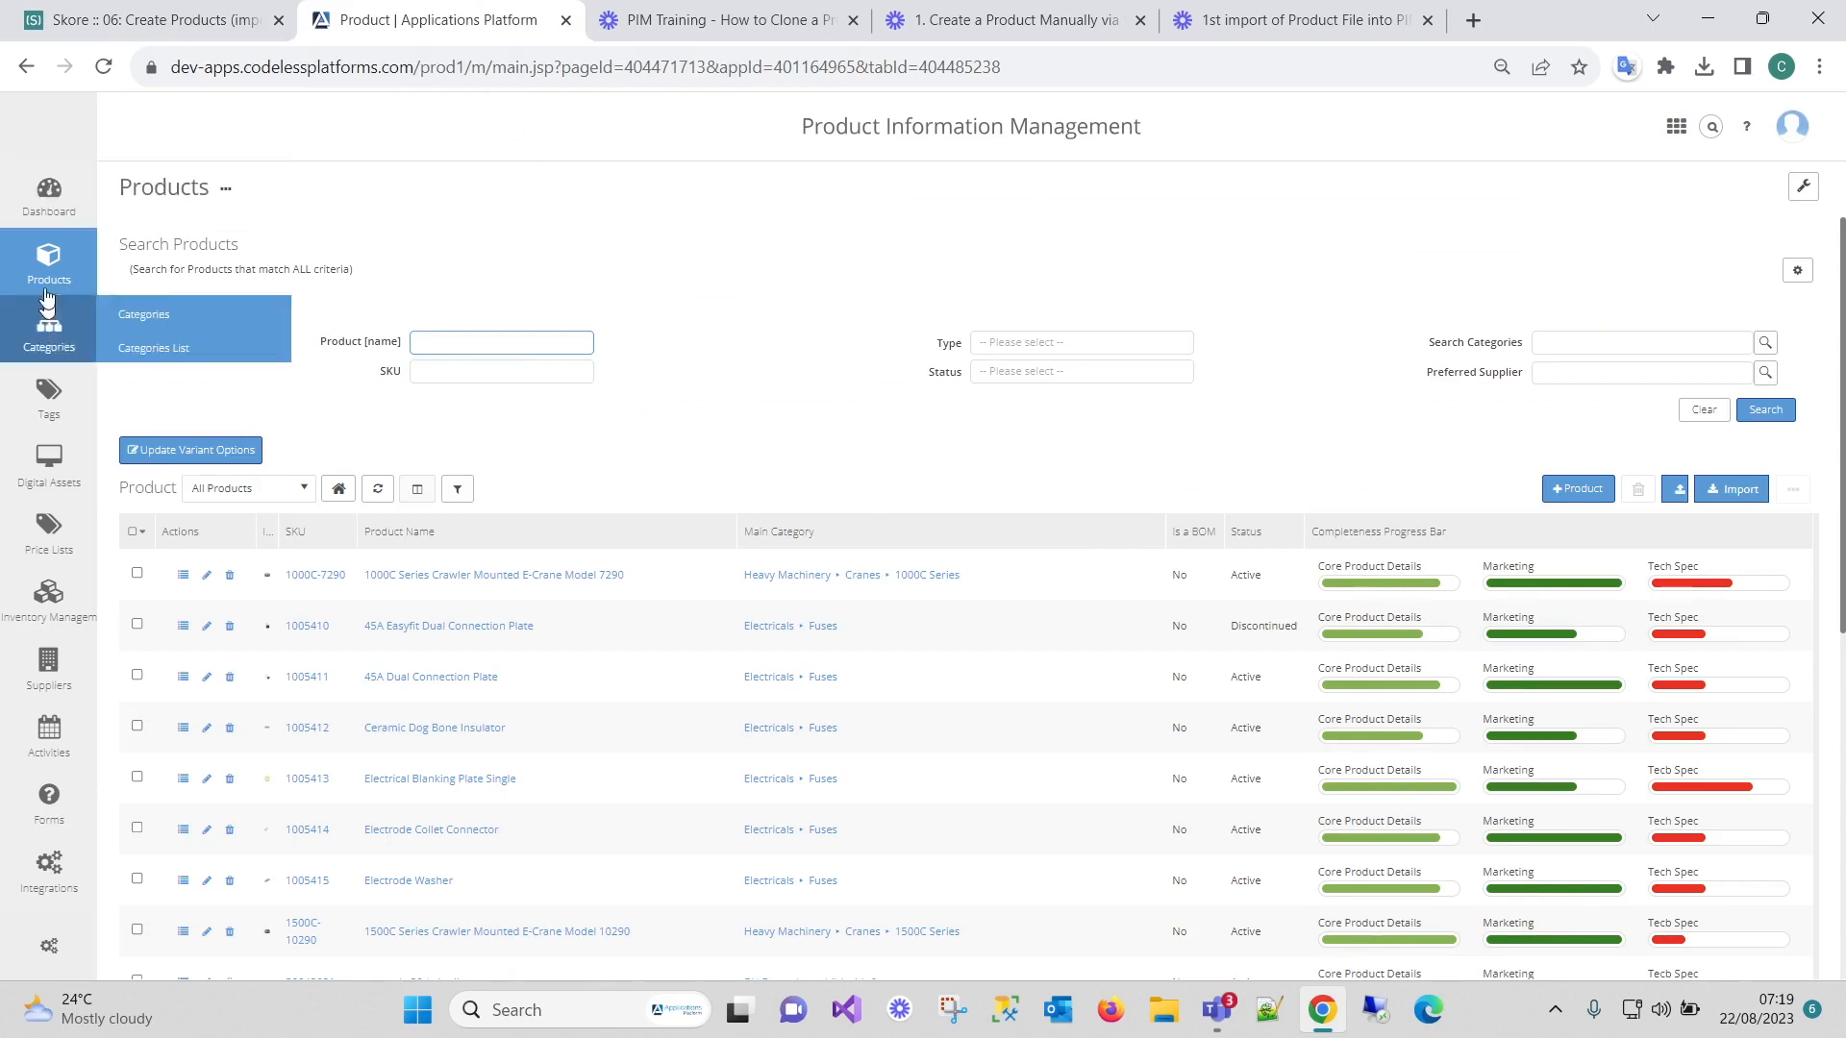
mouse_move(49, 262)
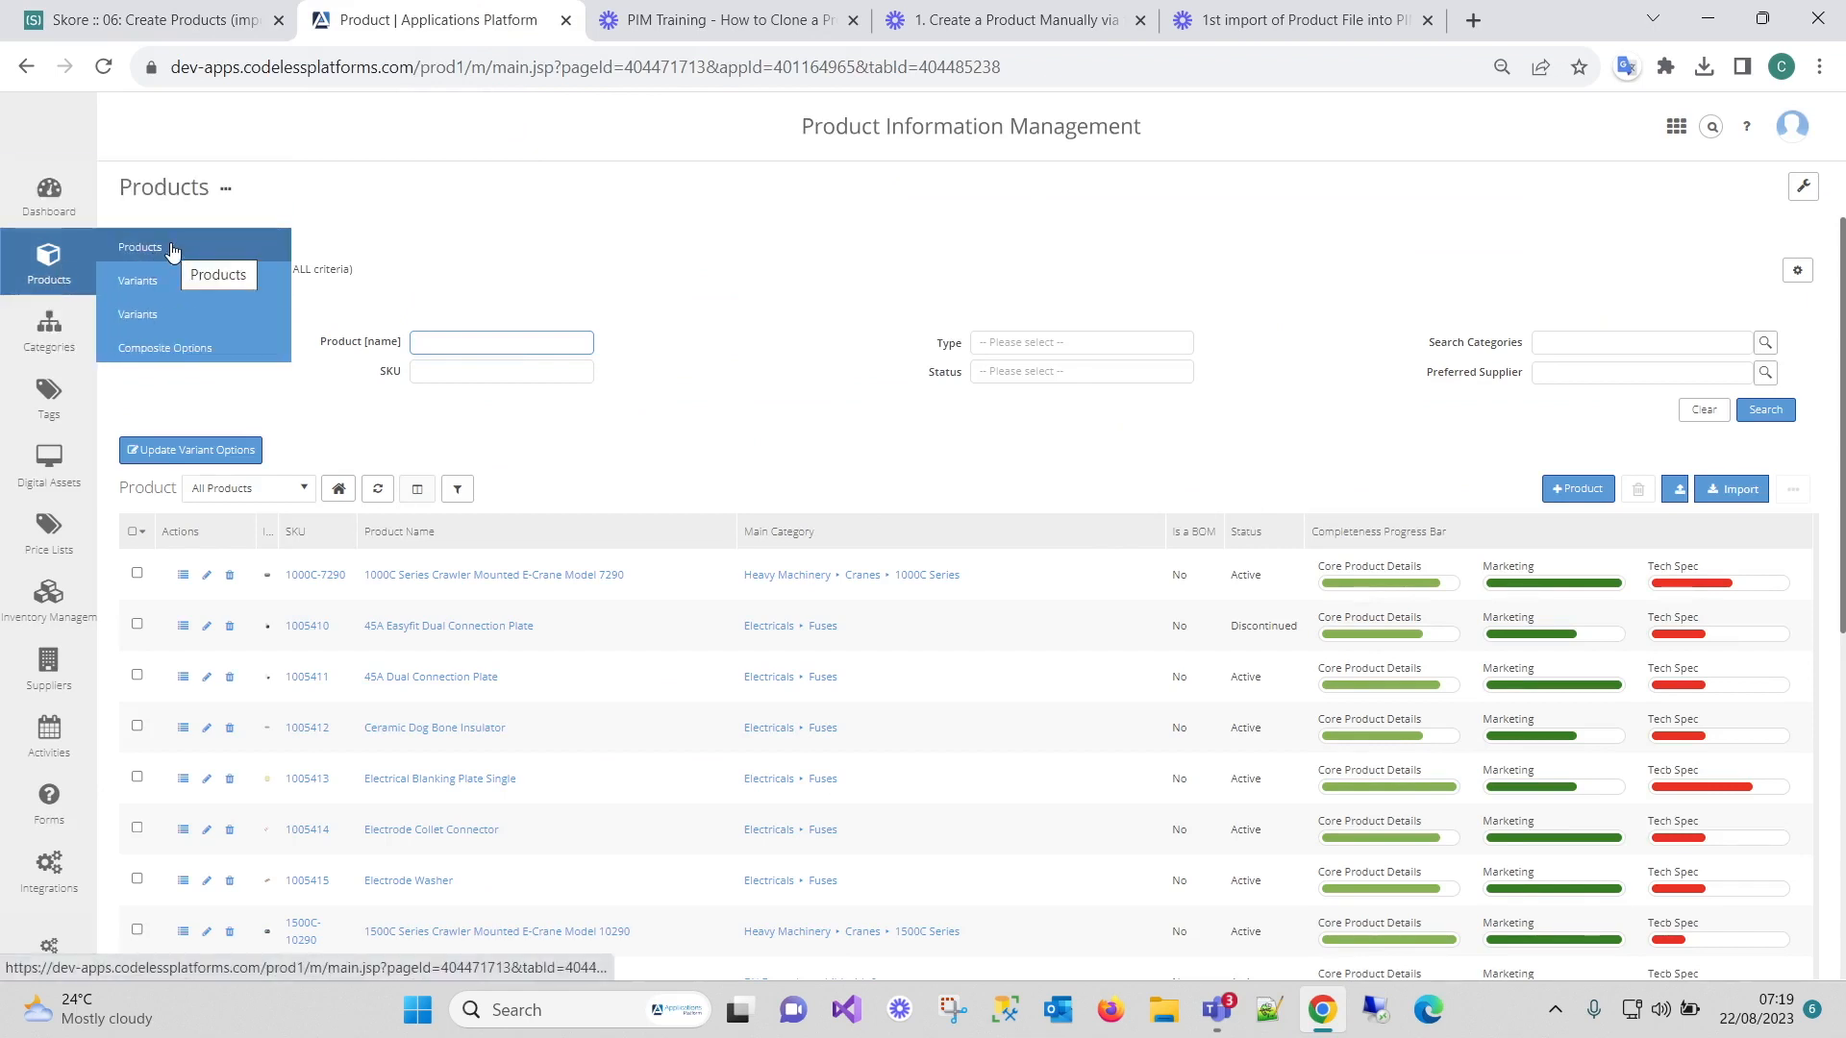
click(1577, 490)
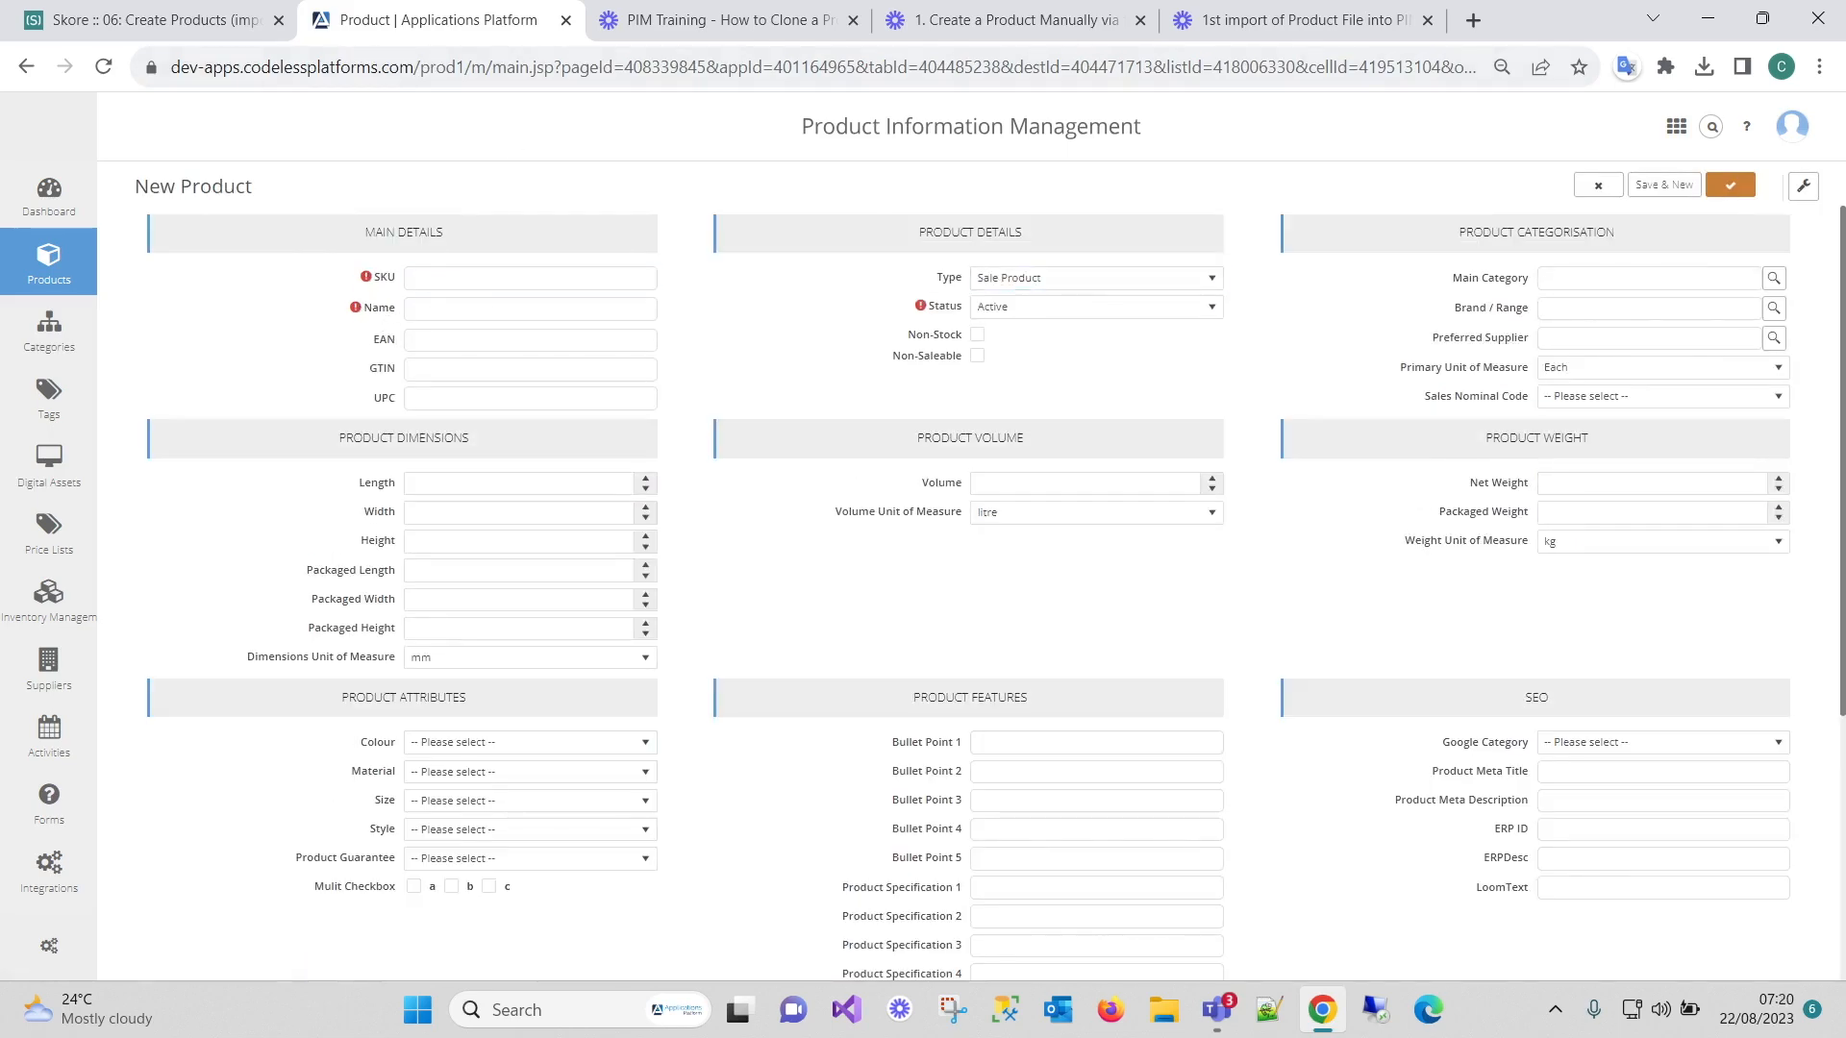
scroll(1067, 592, down, 4)
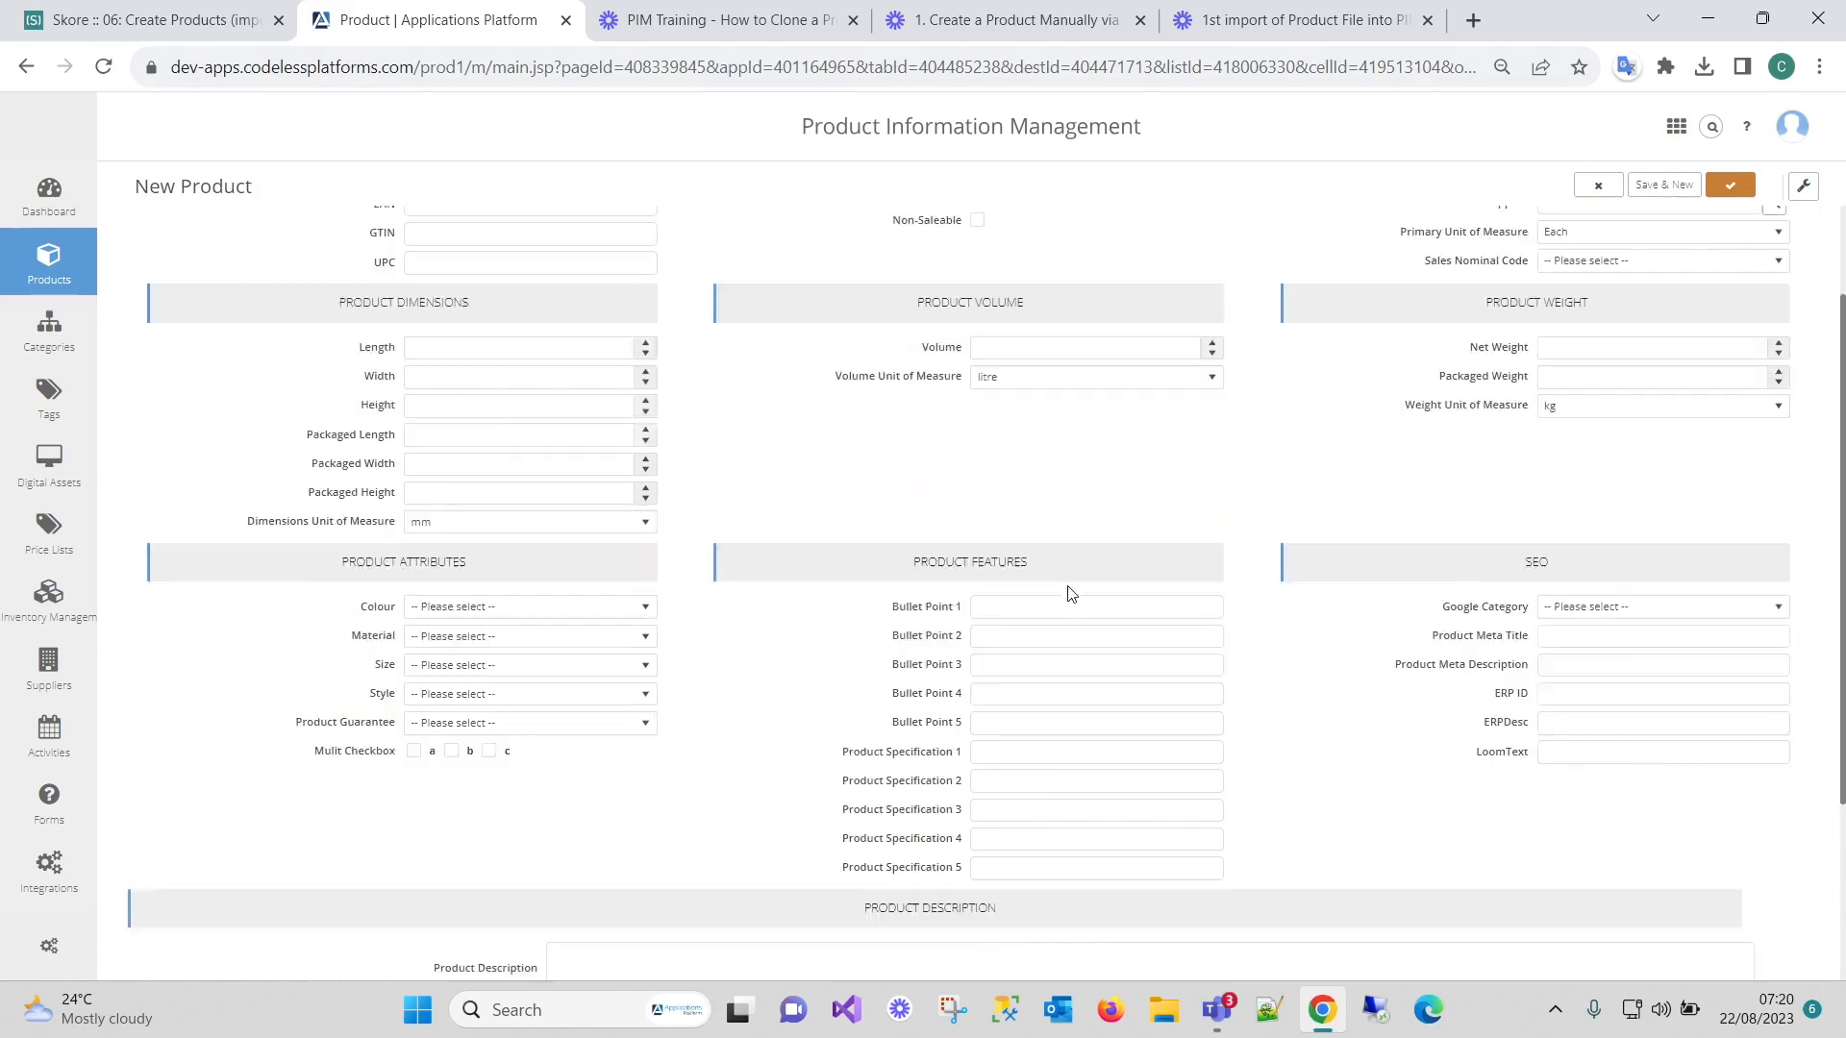
scroll(1068, 596, up, 4)
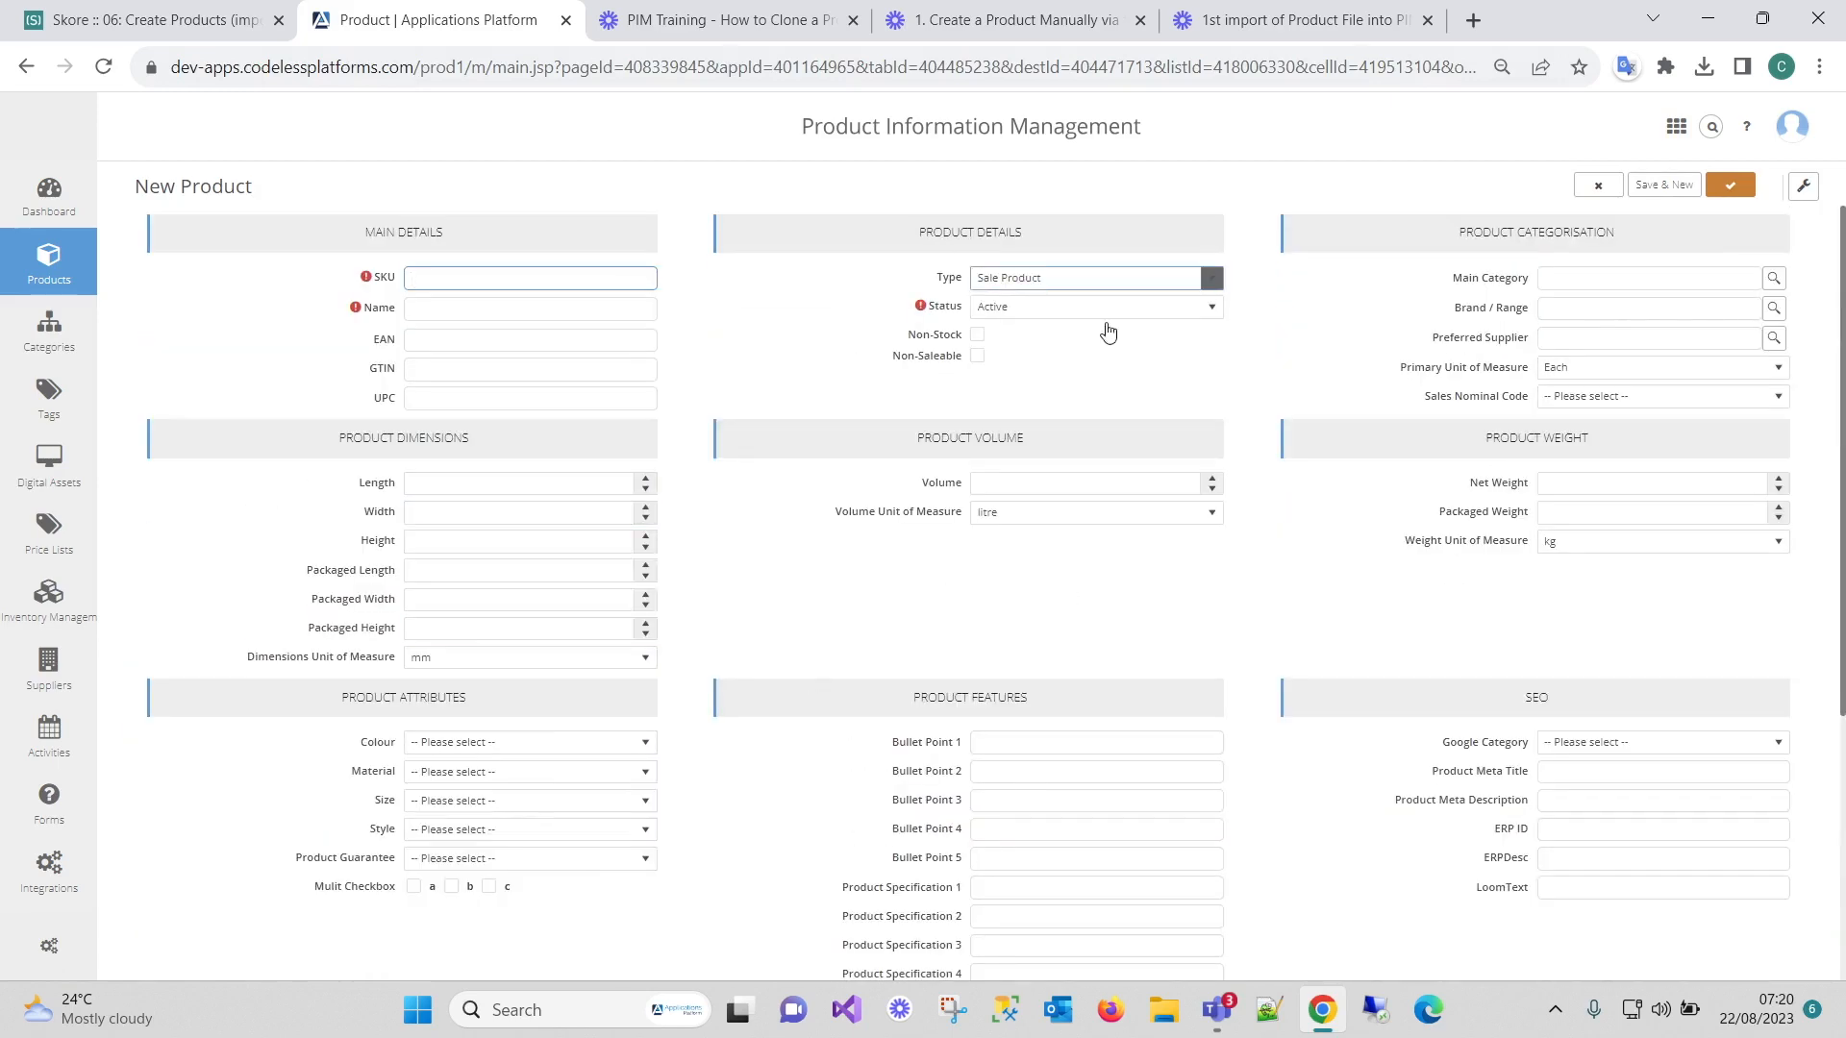
Enter SKU TEST1000 and name 'This is a Test Product Named Test1000'.
click(519, 281)
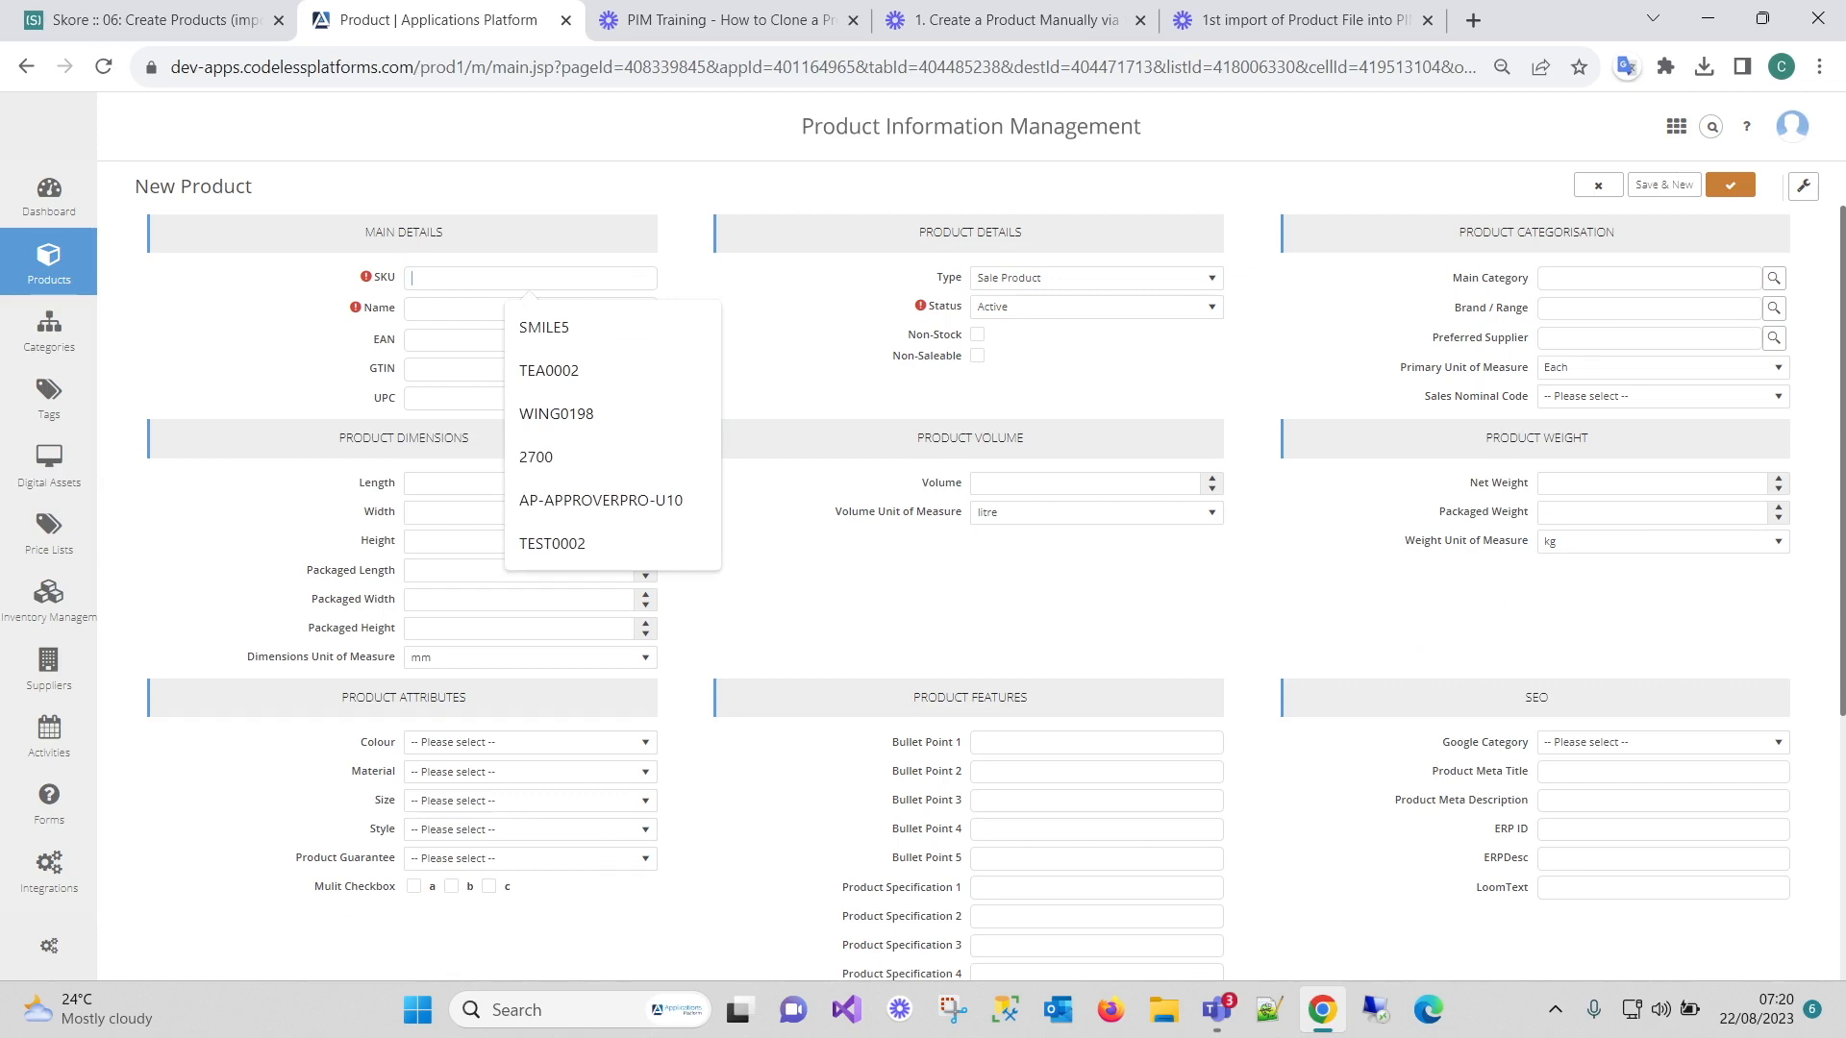
text(TES)
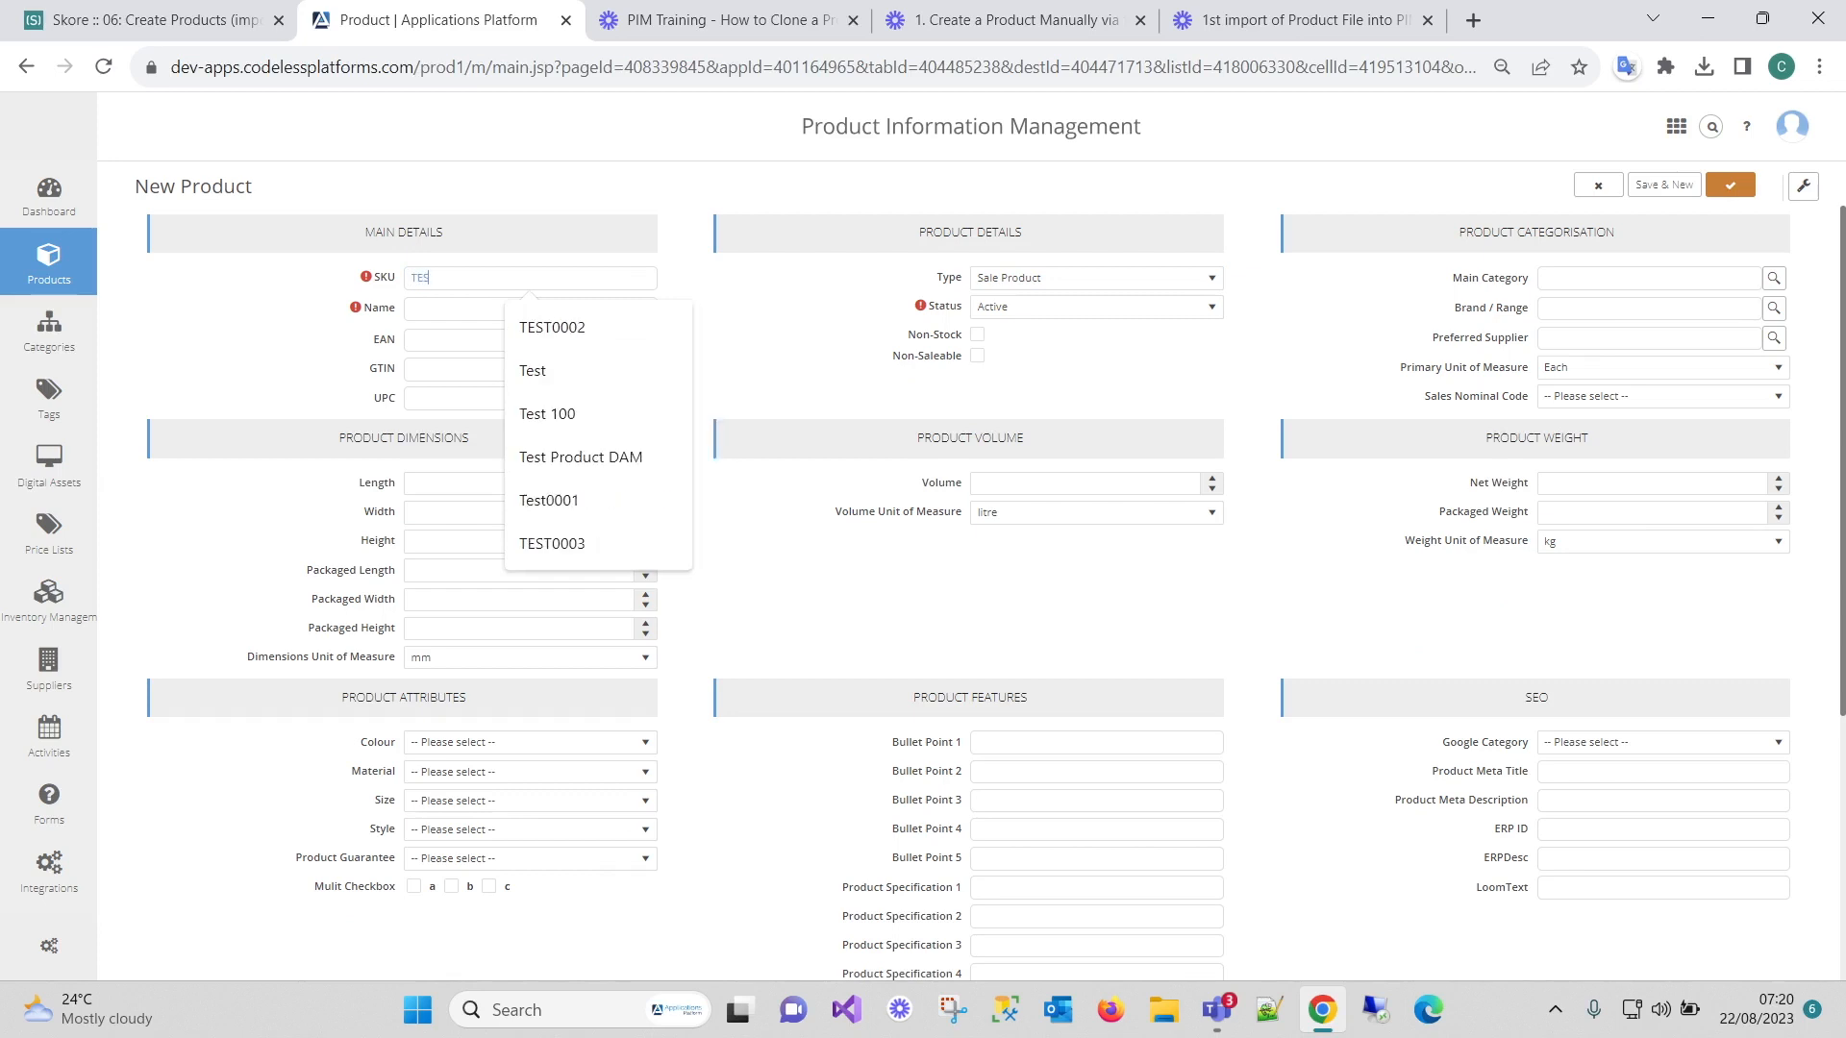
text(T1)
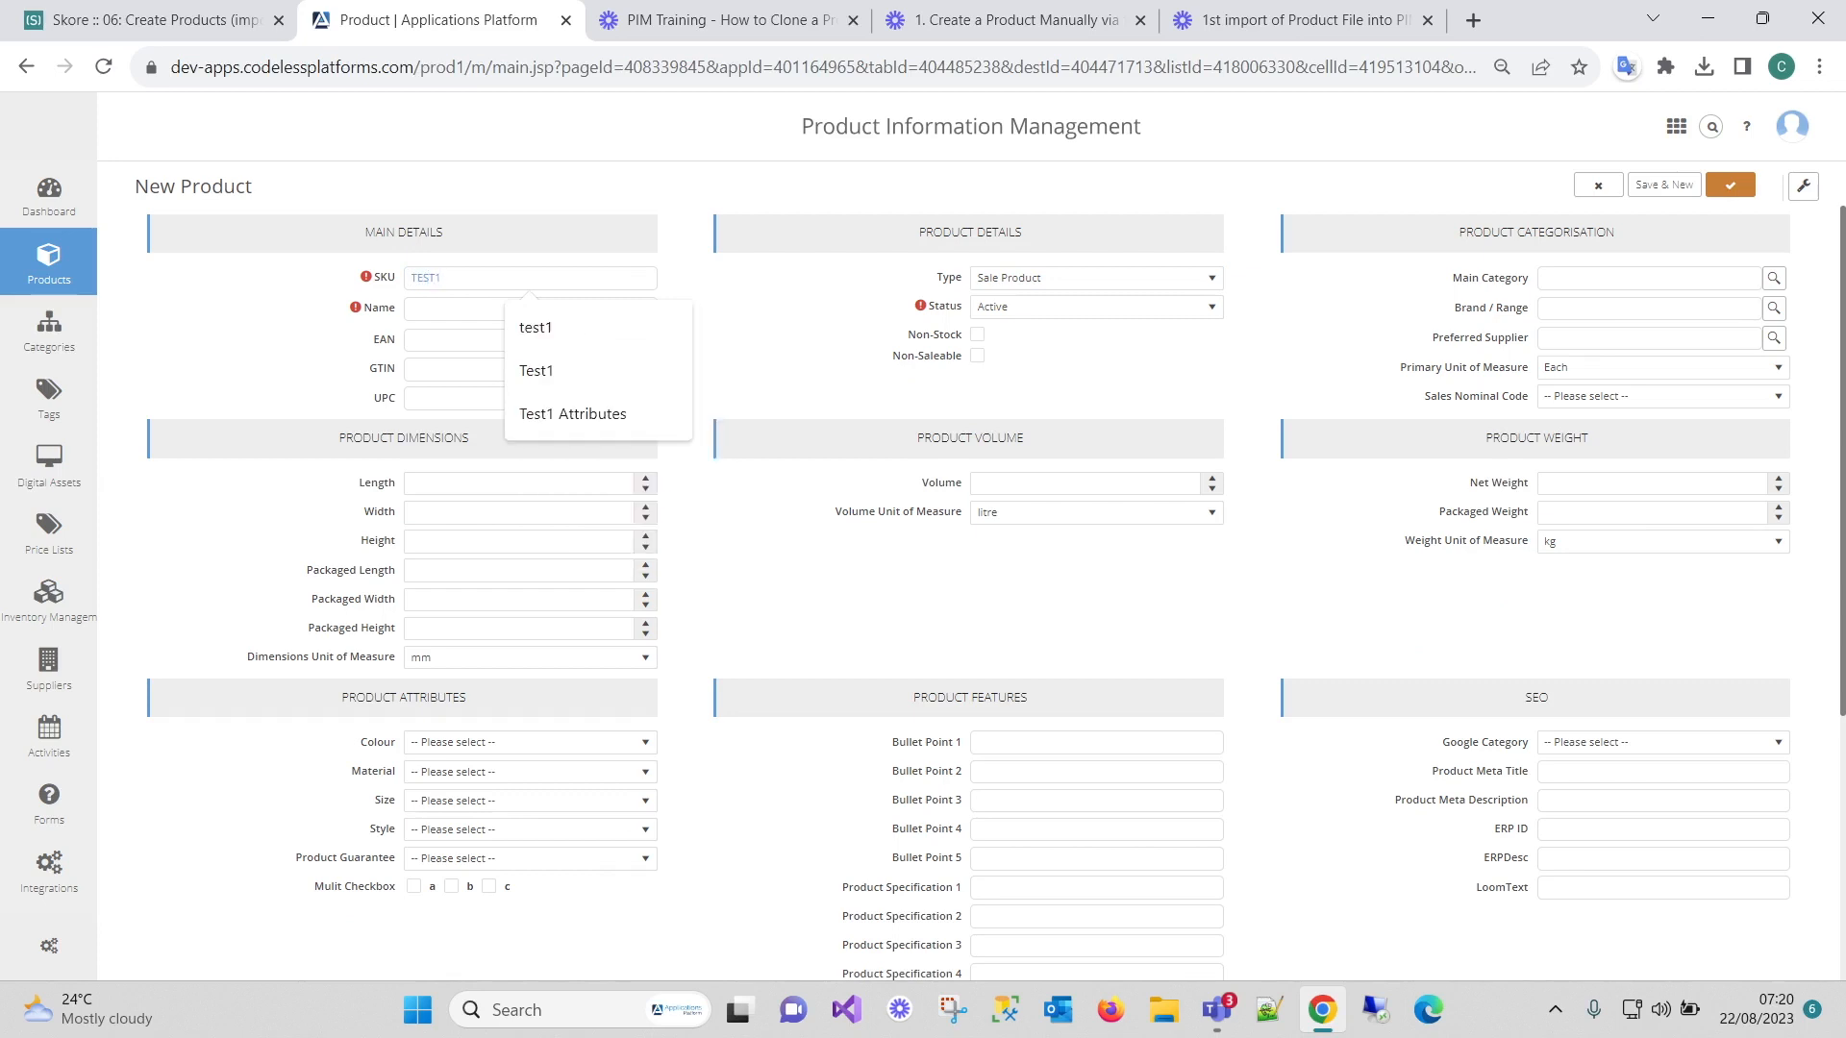
text(000)
key(Tab)
text(This )
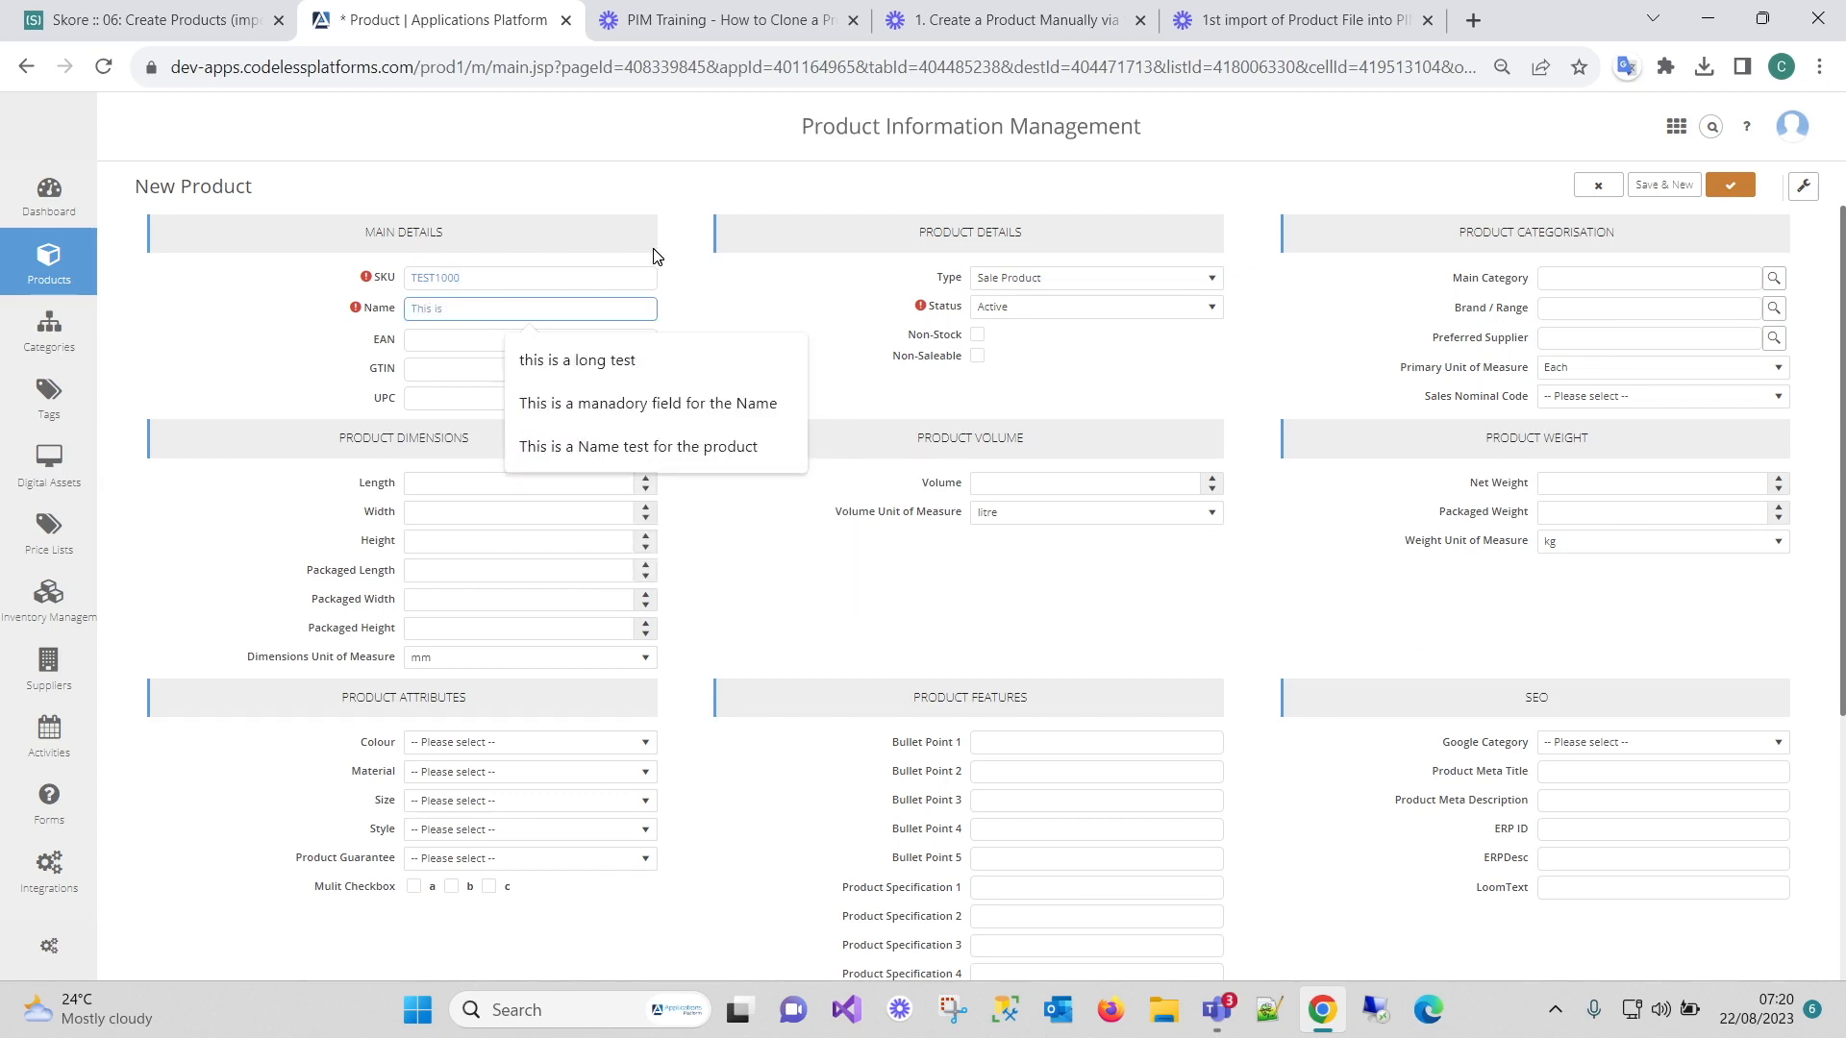
text(is a Test Product Named Test1000)
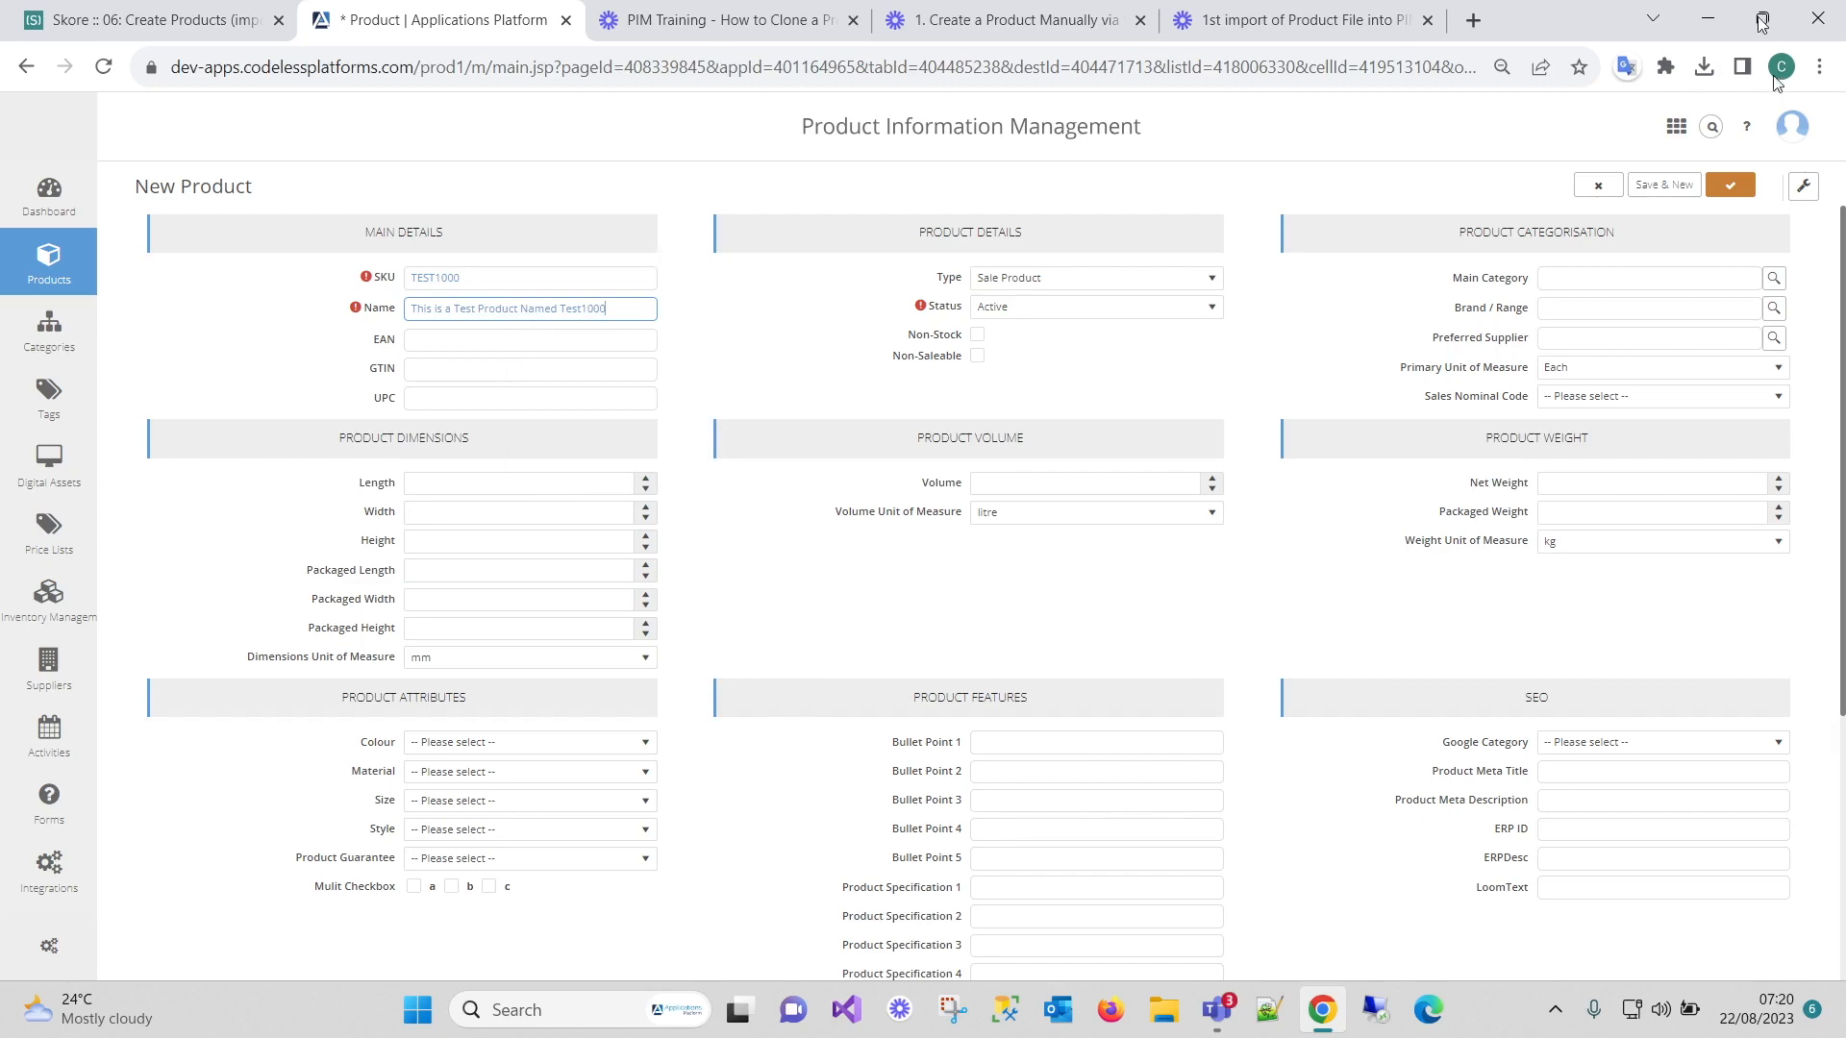
scroll(1296, 443, down, 4)
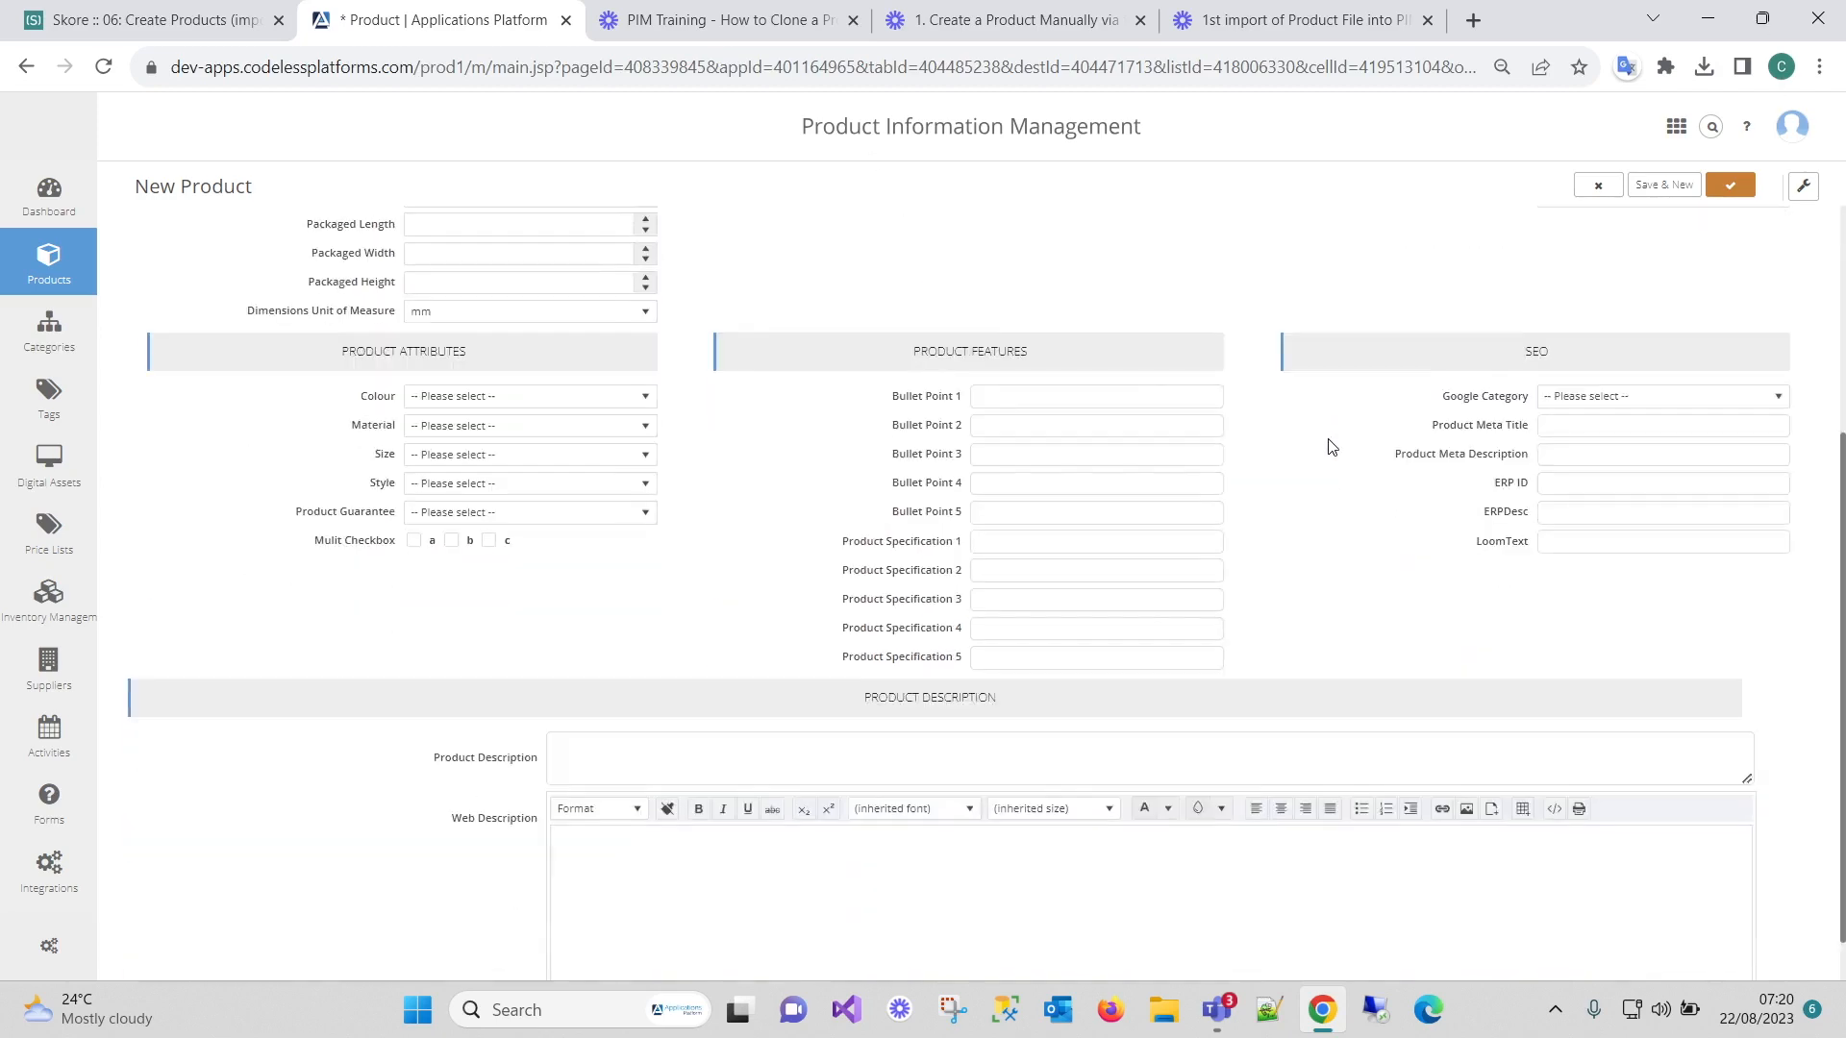
Set main category BestTest ▸ BestTest2 ▸ BestTest5 and brand TestFood, then save.
scroll(1399, 421, up, 4)
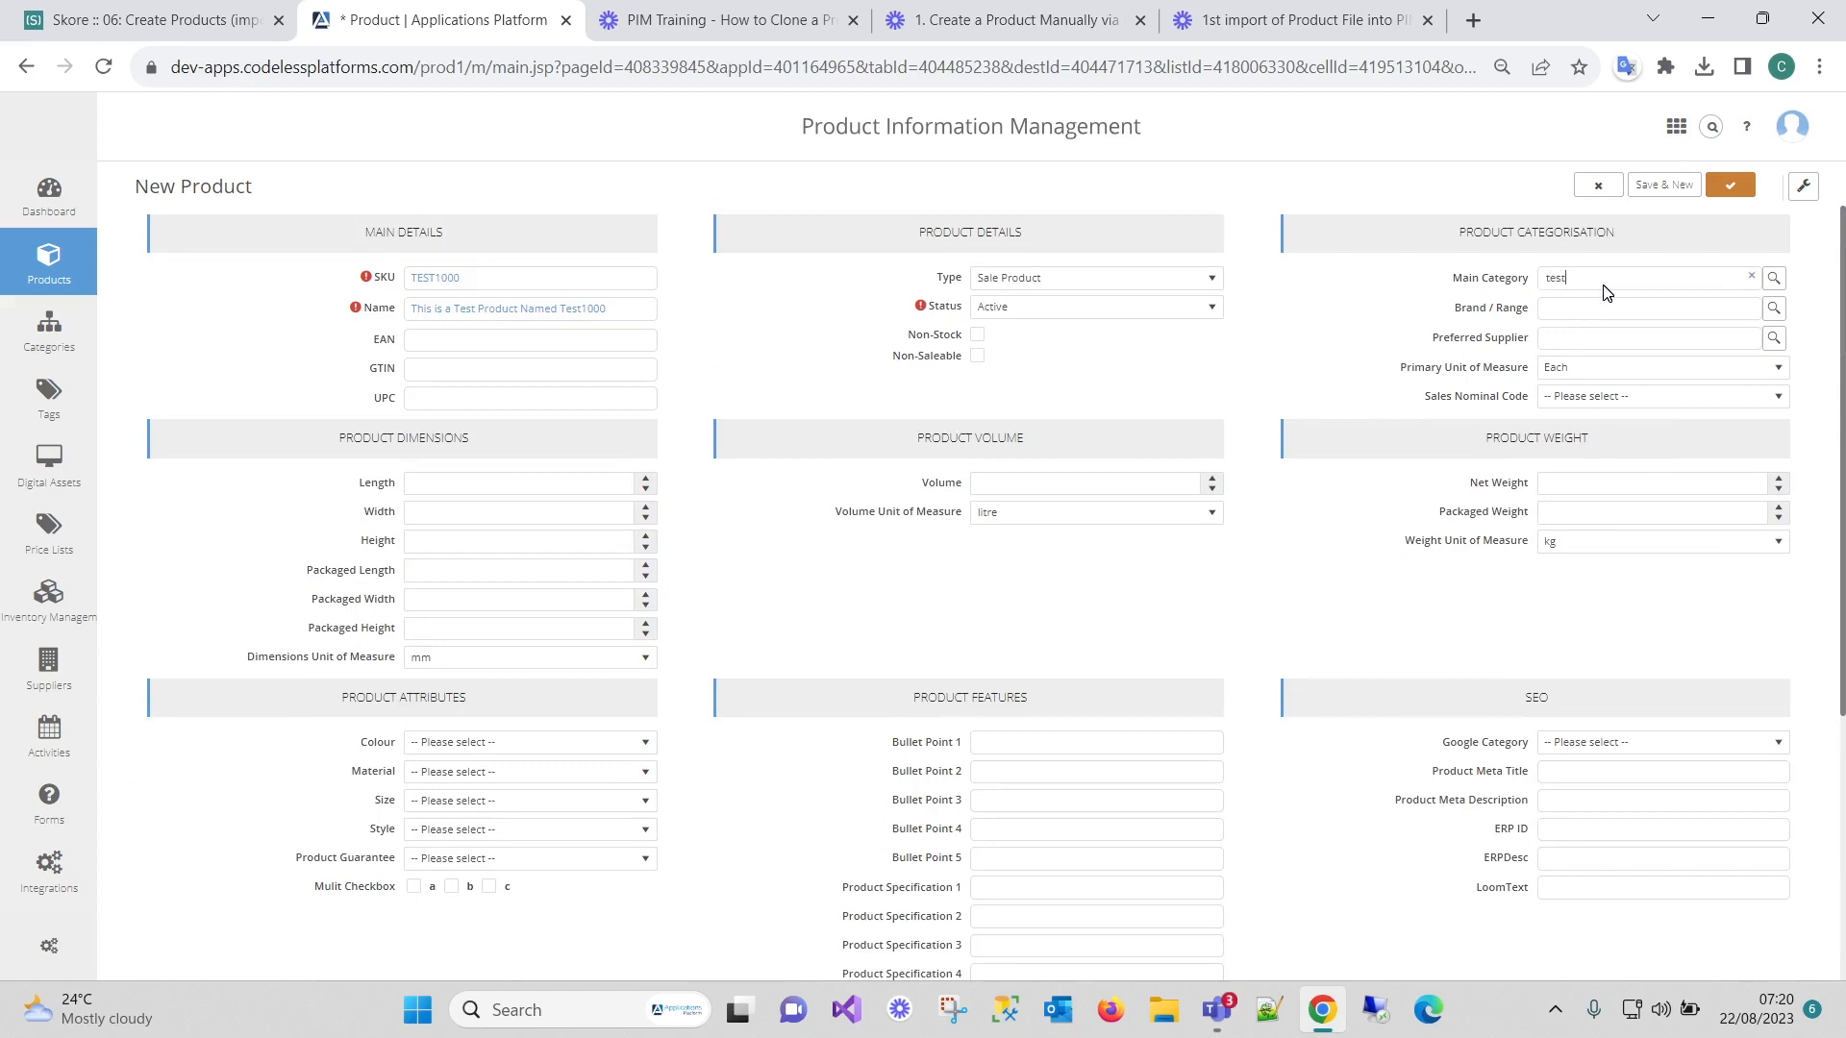
click(1670, 336)
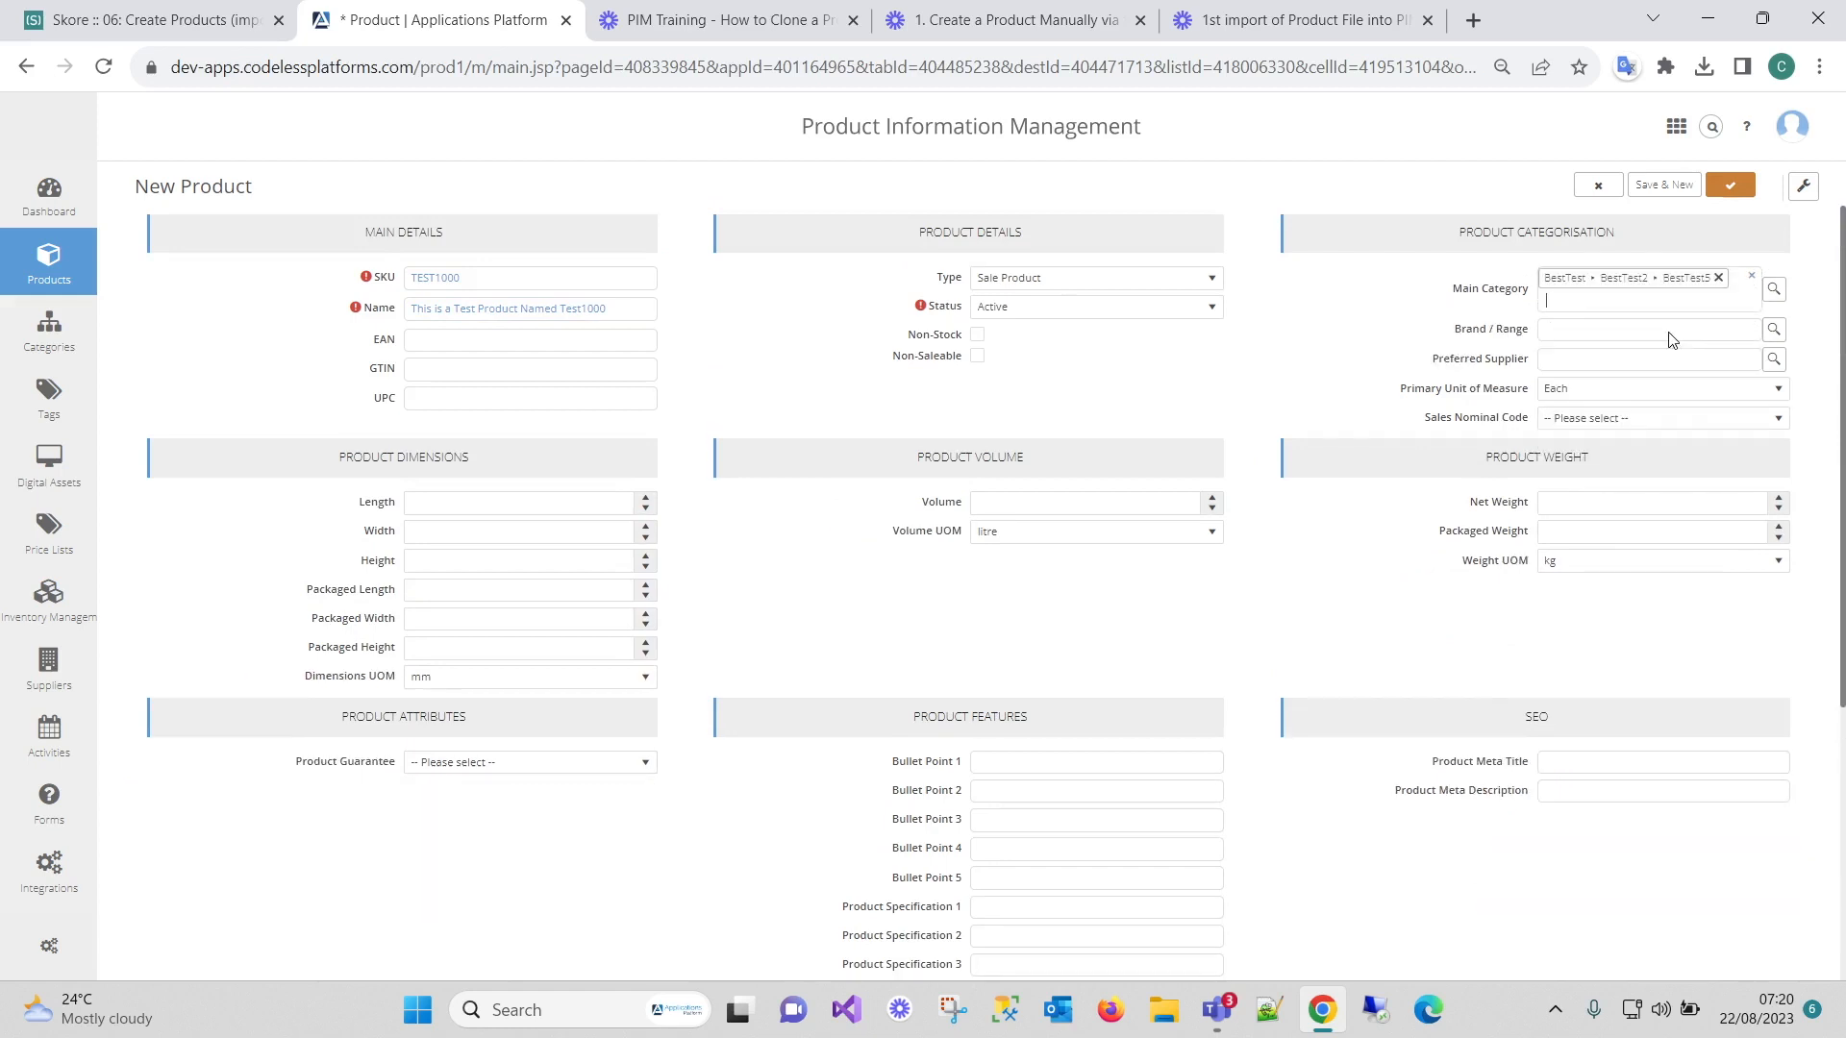
click(1604, 329)
text(foo)
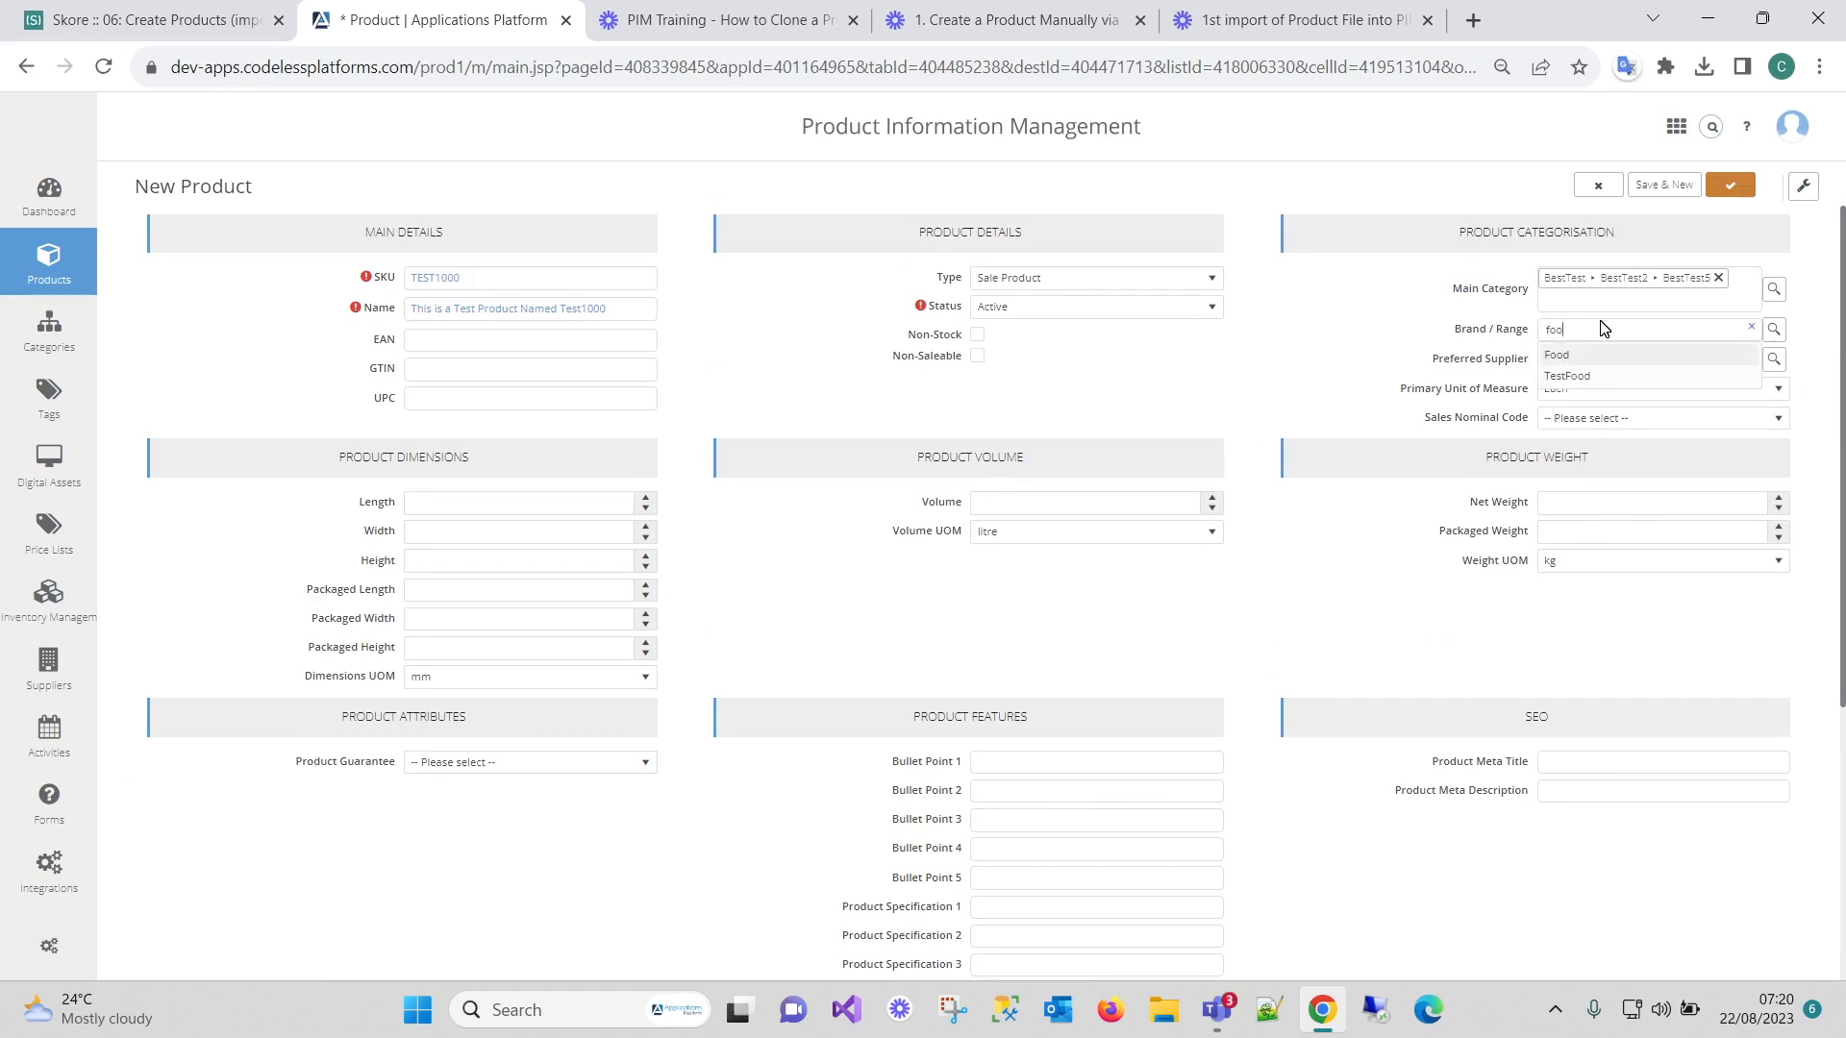
click(1567, 383)
scroll(687, 577, down, 4)
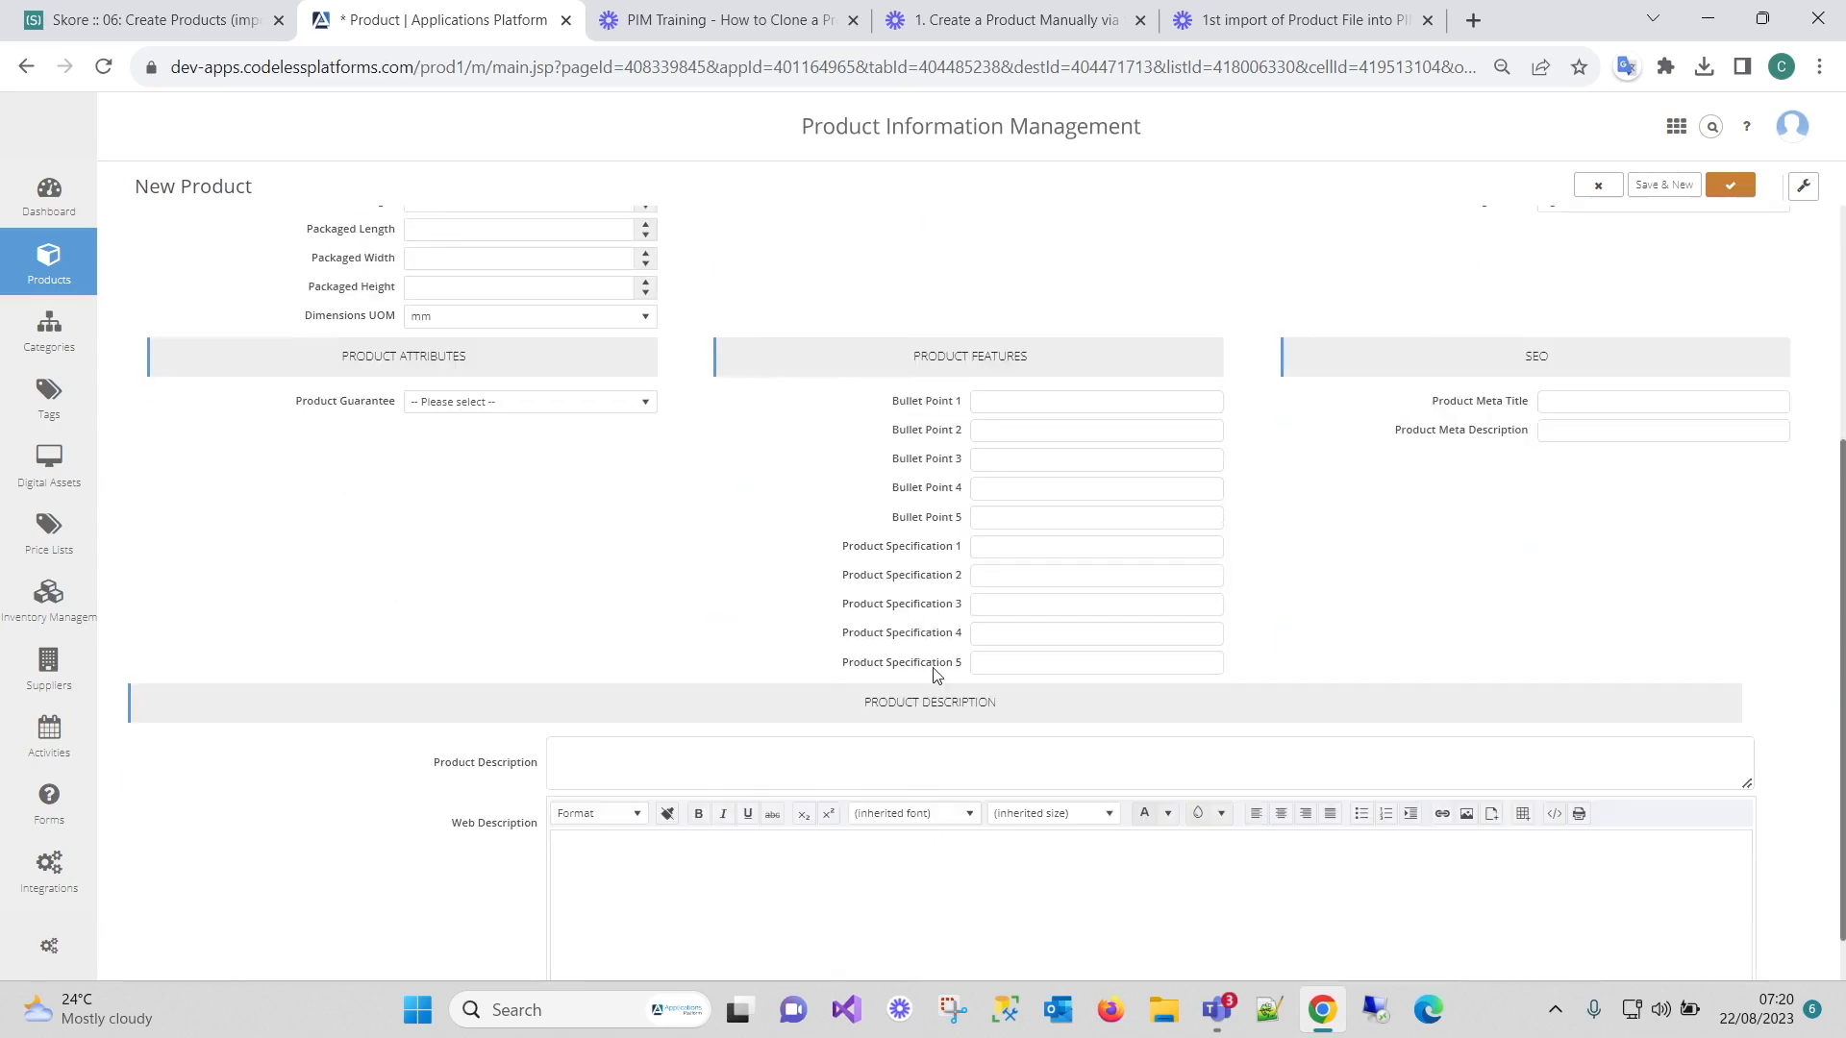
scroll(935, 681, up, 4)
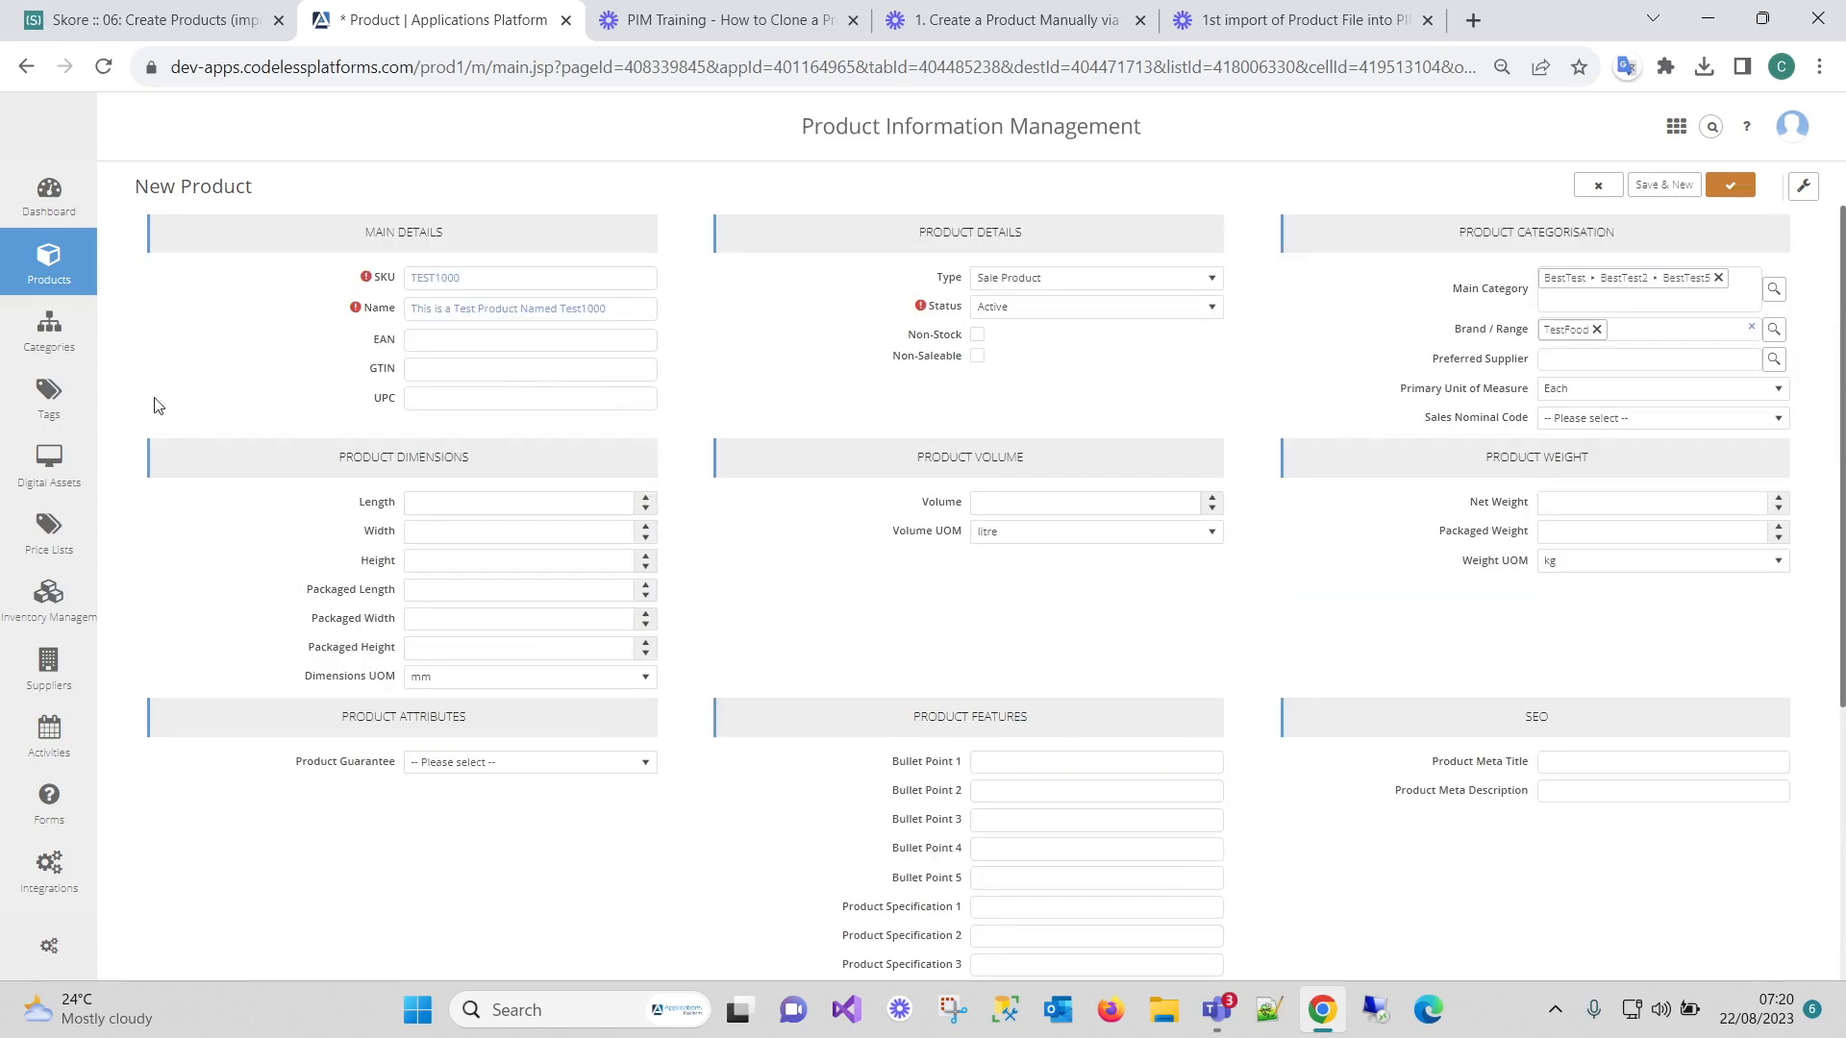
click(1730, 186)
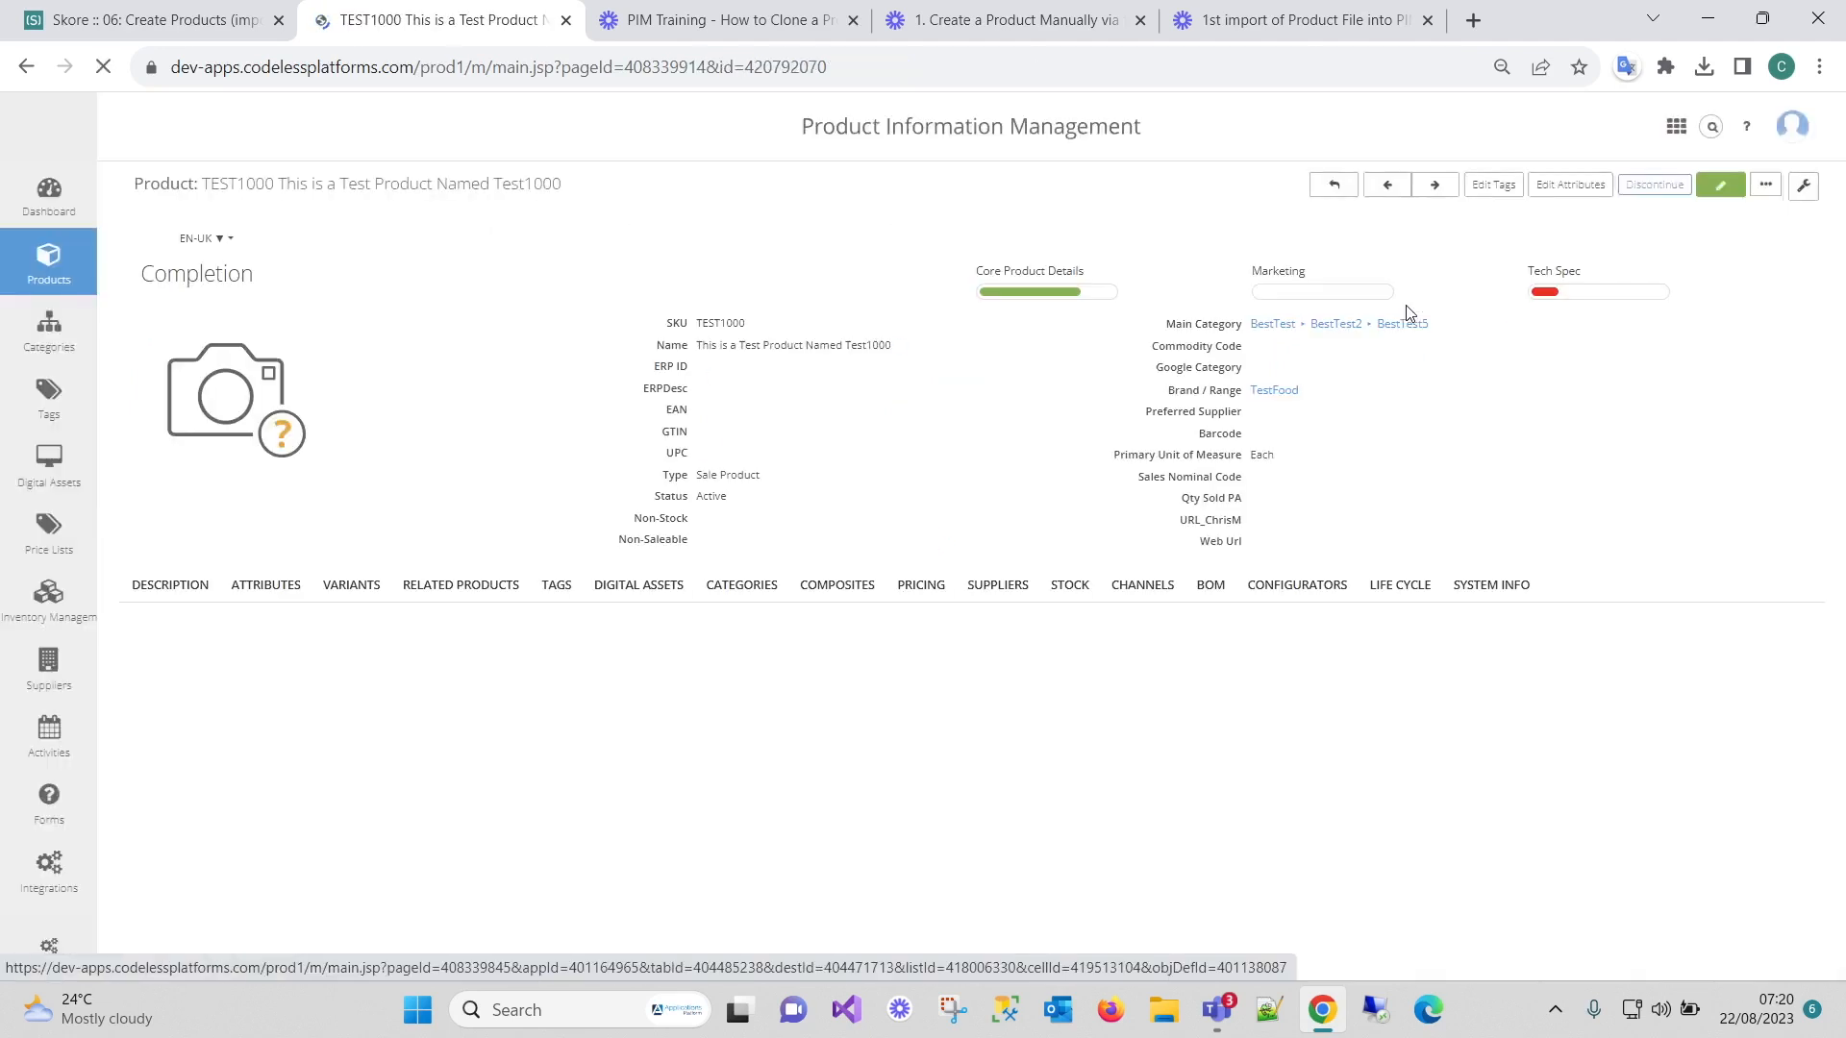
Step through TEST1000's tabs from Description to System Info, showing ID 420792070.
click(167, 586)
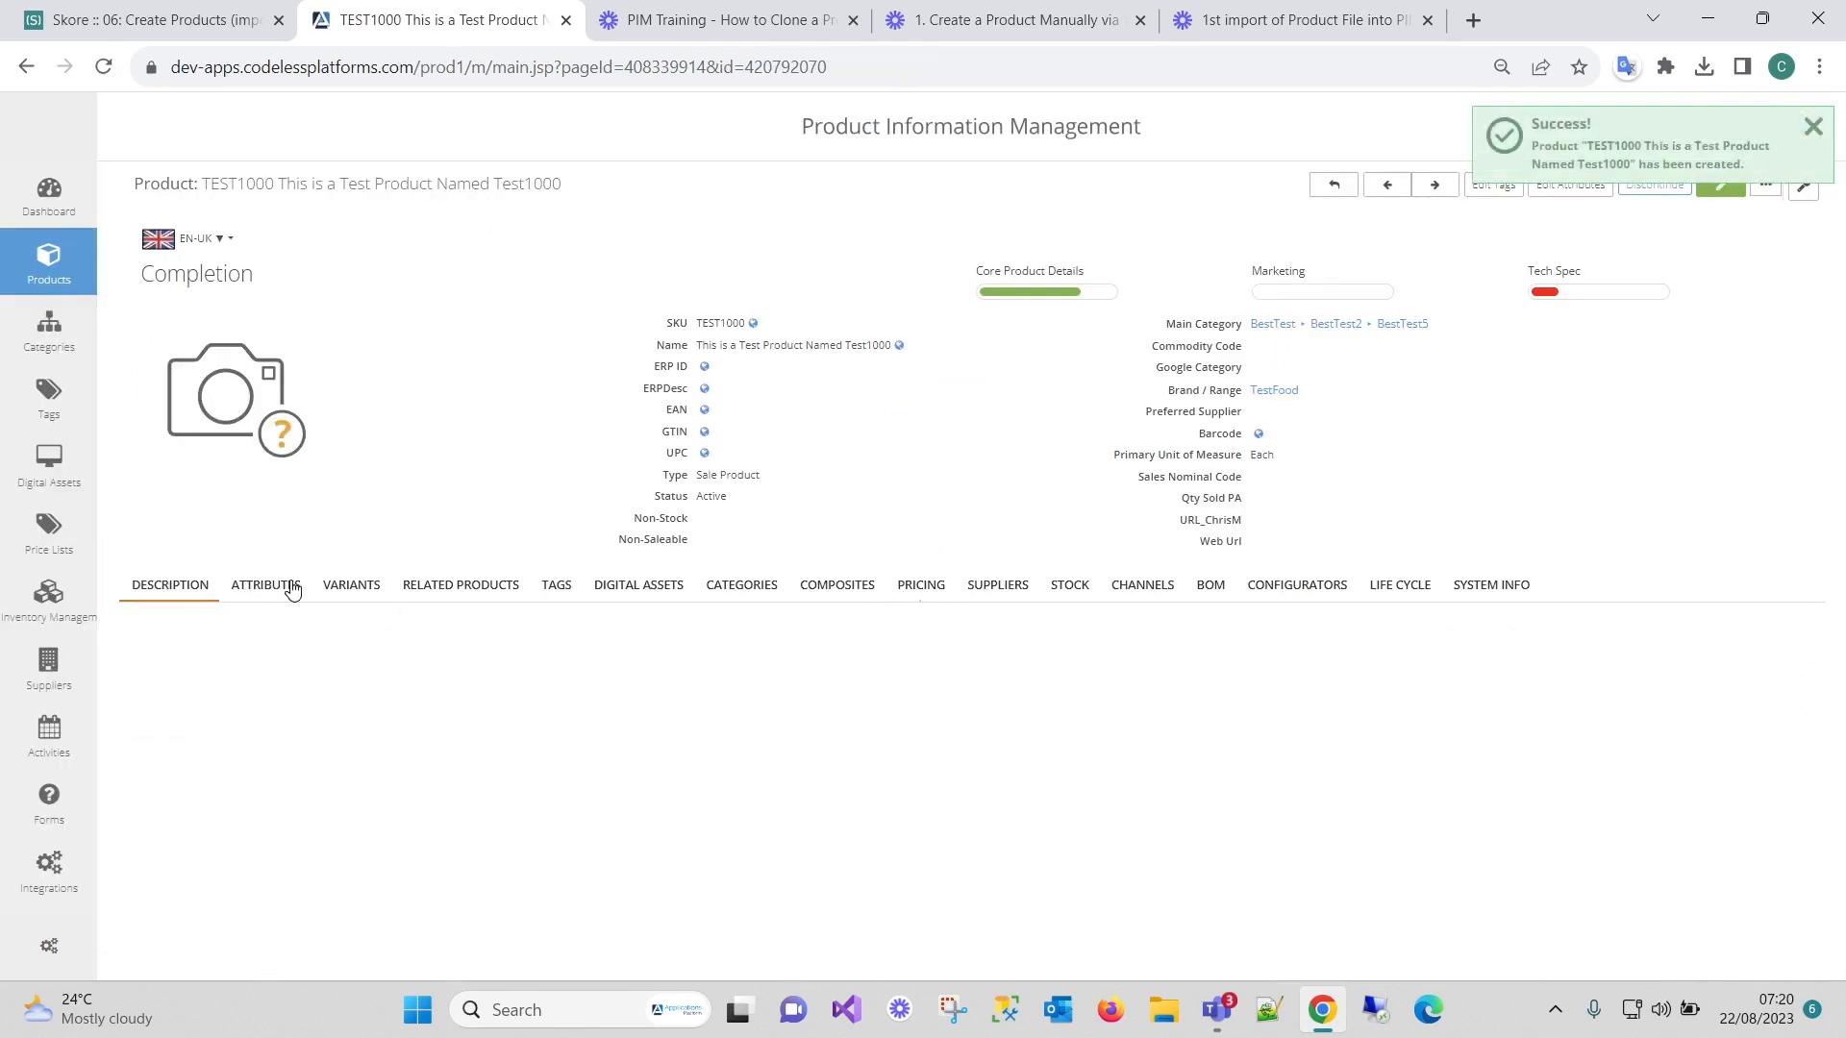
click(288, 587)
click(383, 588)
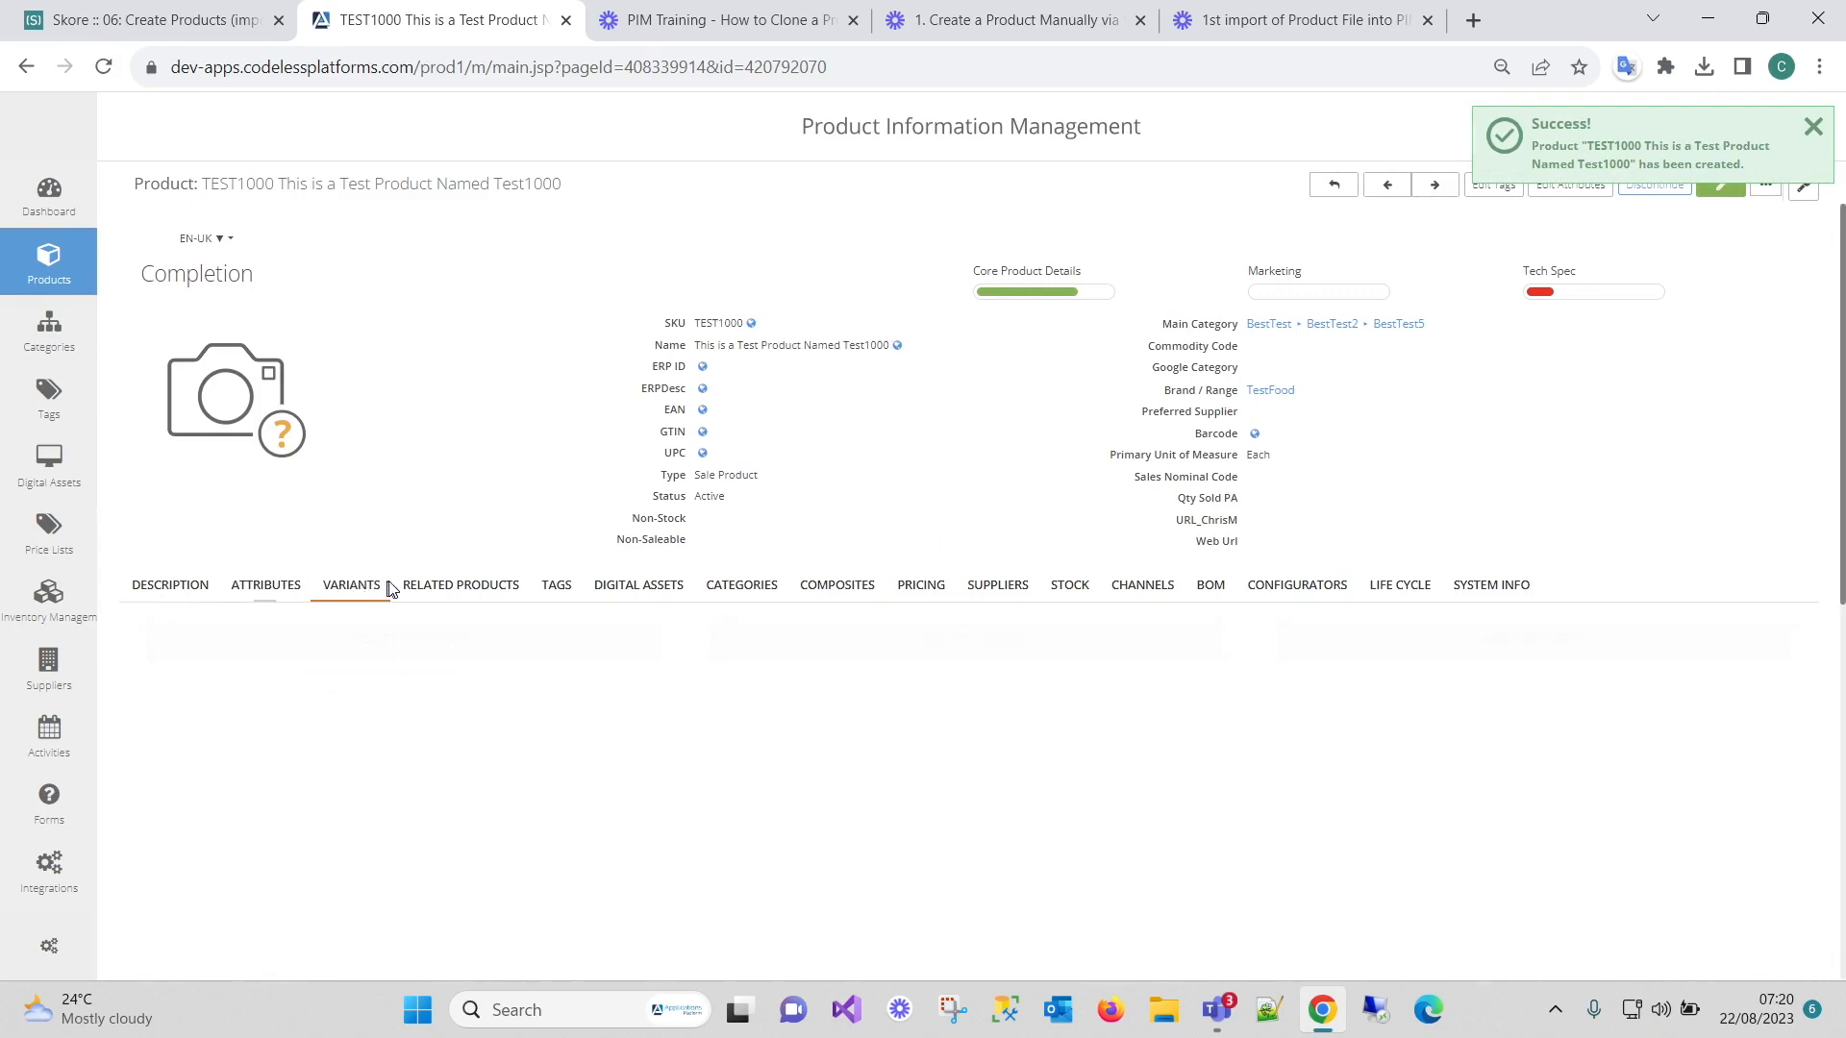
click(456, 589)
click(565, 594)
click(639, 594)
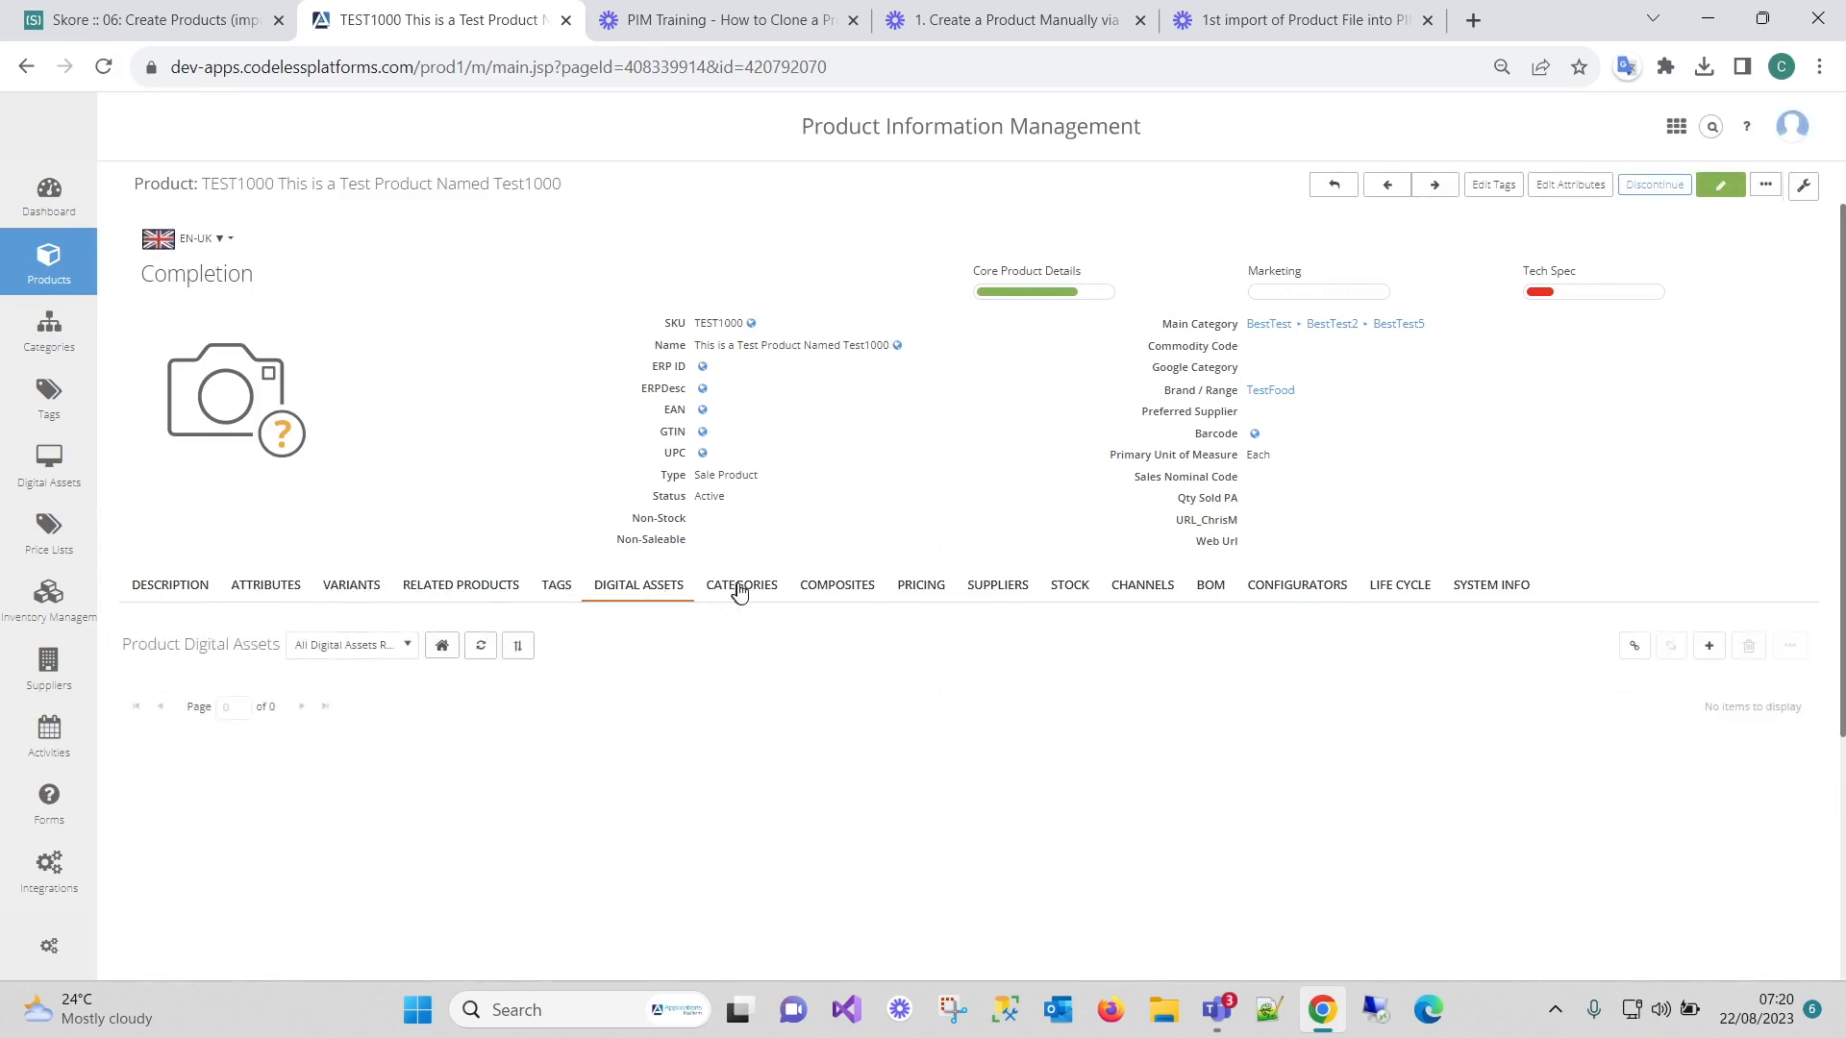
click(738, 590)
click(837, 590)
click(923, 588)
click(995, 589)
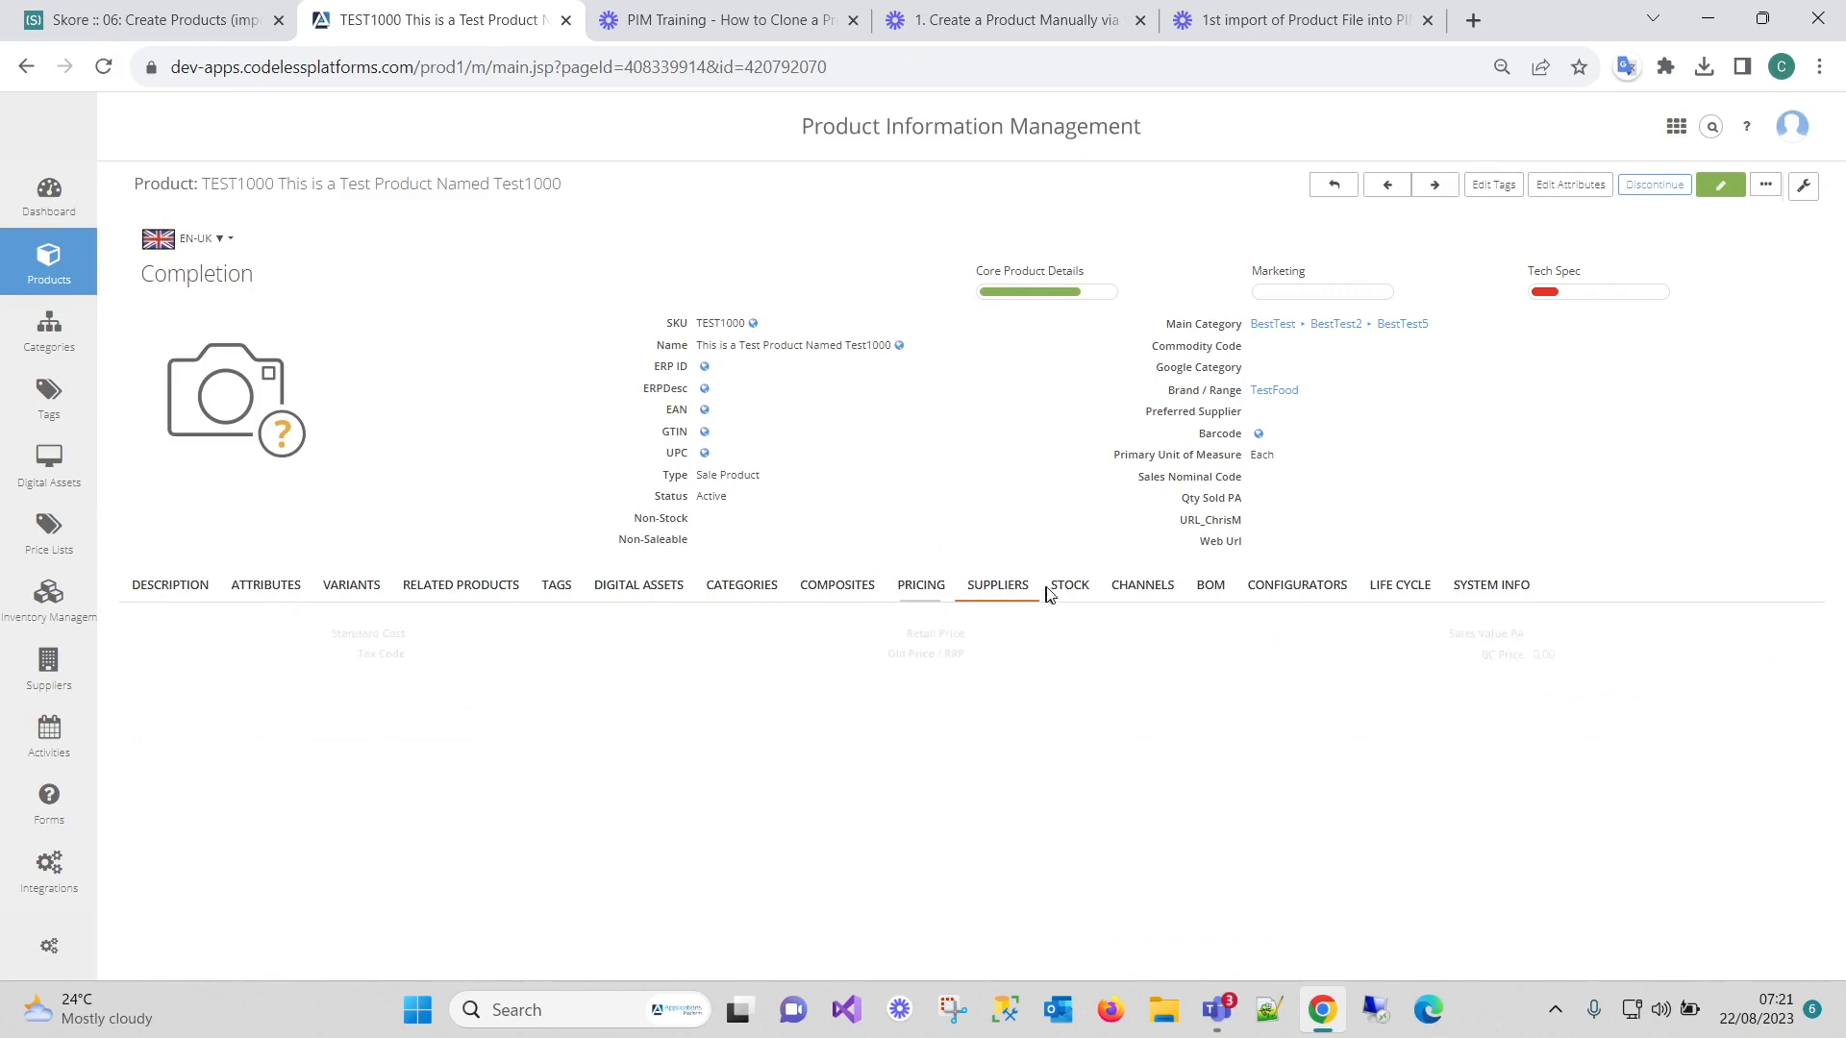
click(1069, 589)
click(1163, 591)
click(1210, 590)
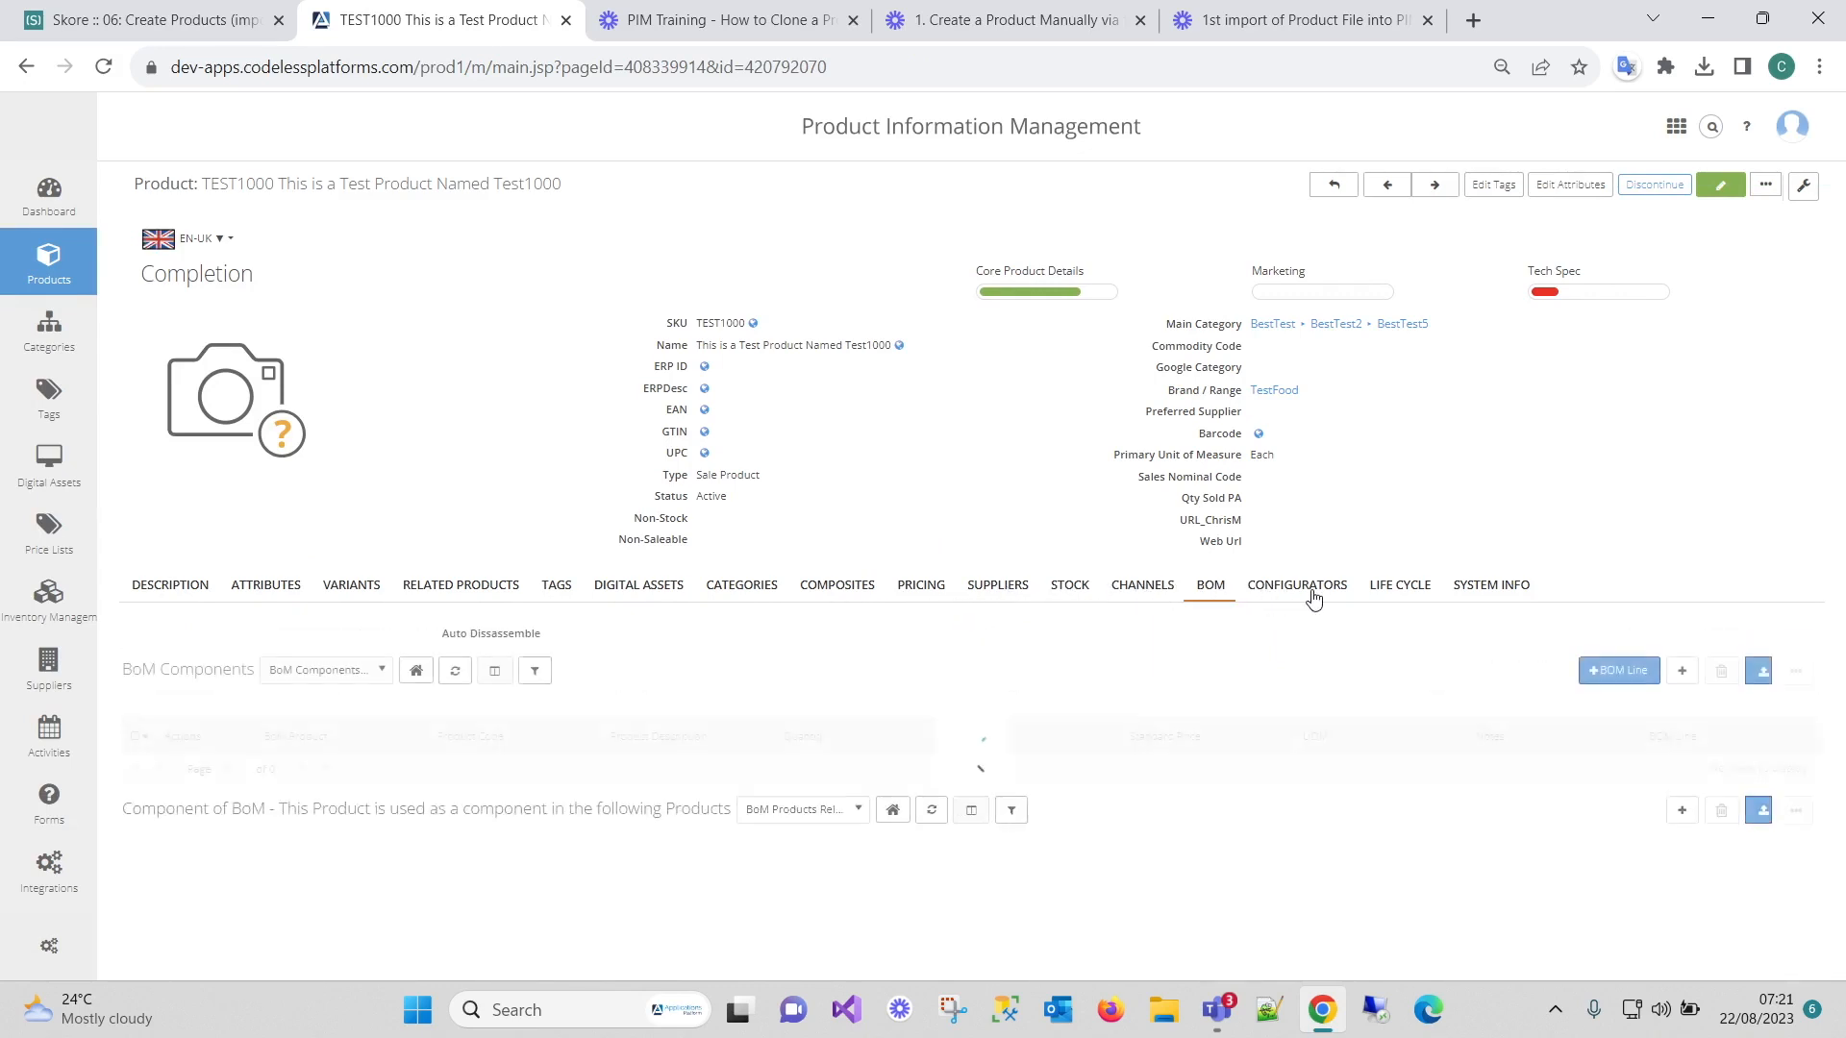
click(1297, 588)
click(1400, 588)
click(1505, 591)
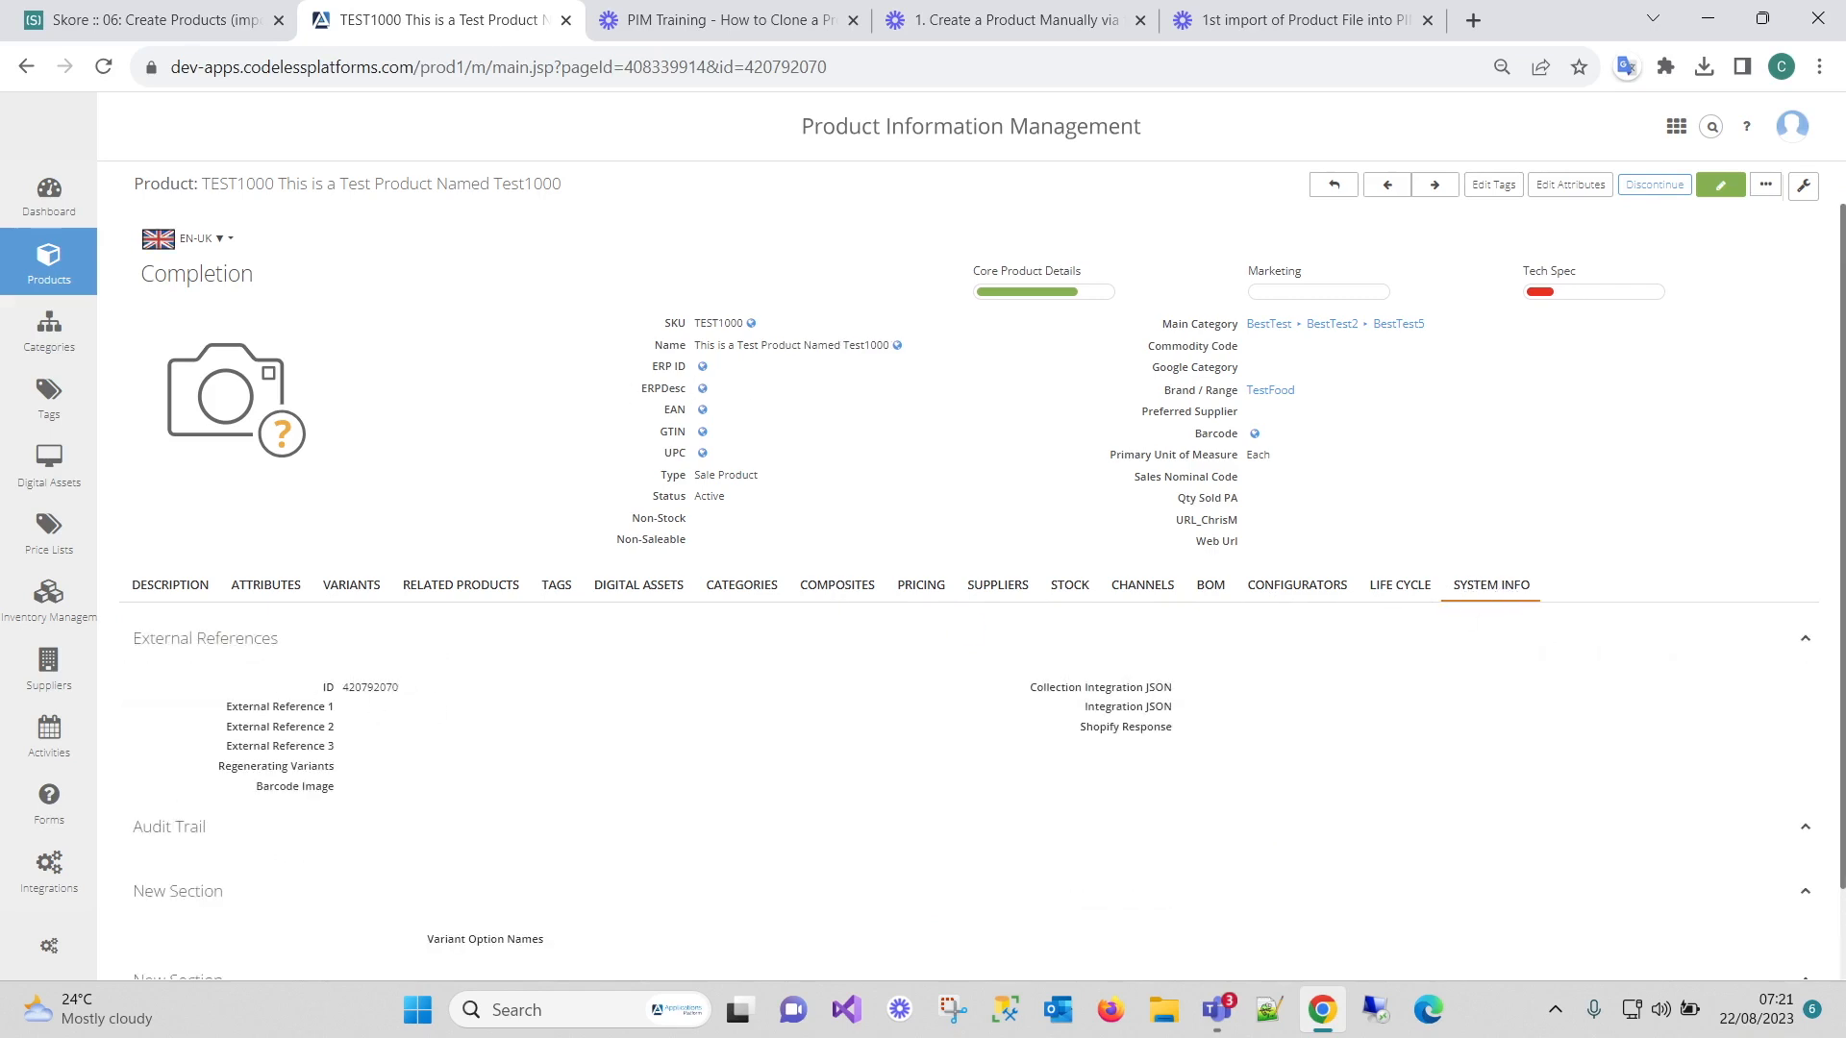
Set External Reference 1 to TEST1000 in System Info and save it.
drag(339, 686, 417, 684)
drag(222, 712, 354, 719)
click(355, 709)
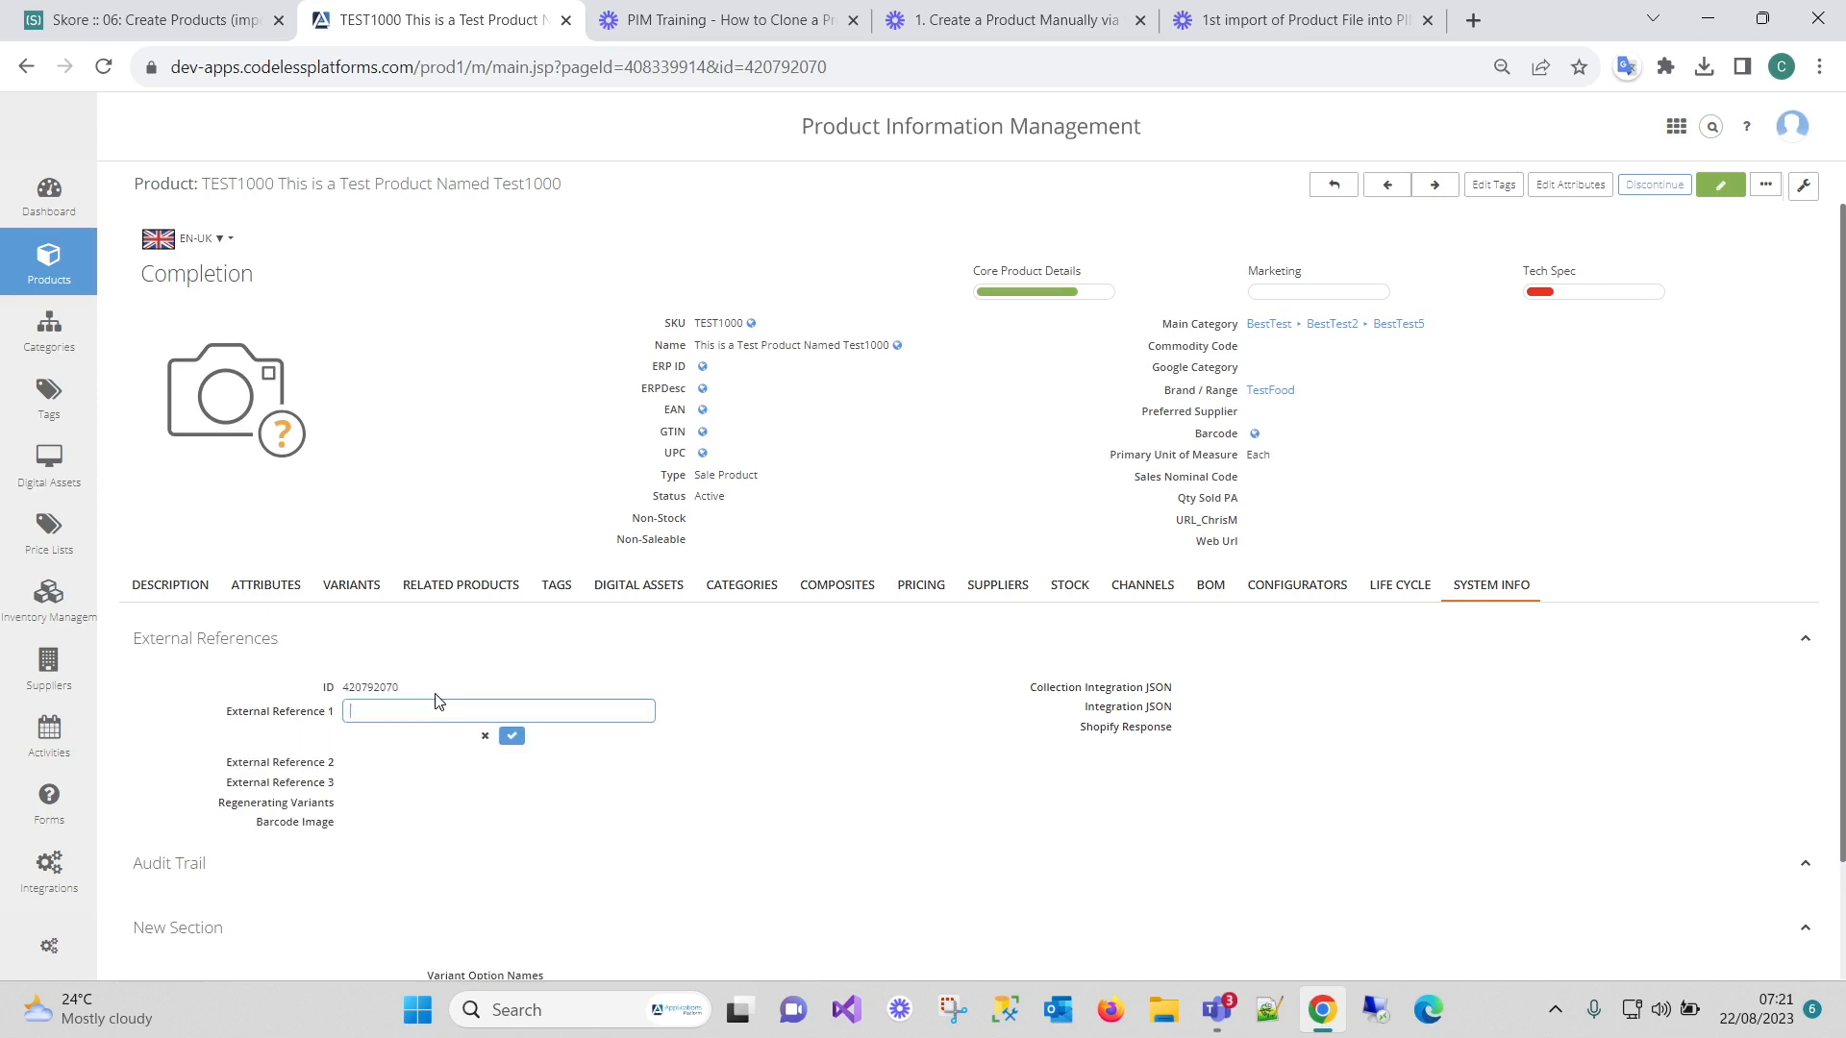
text(TEST1000)
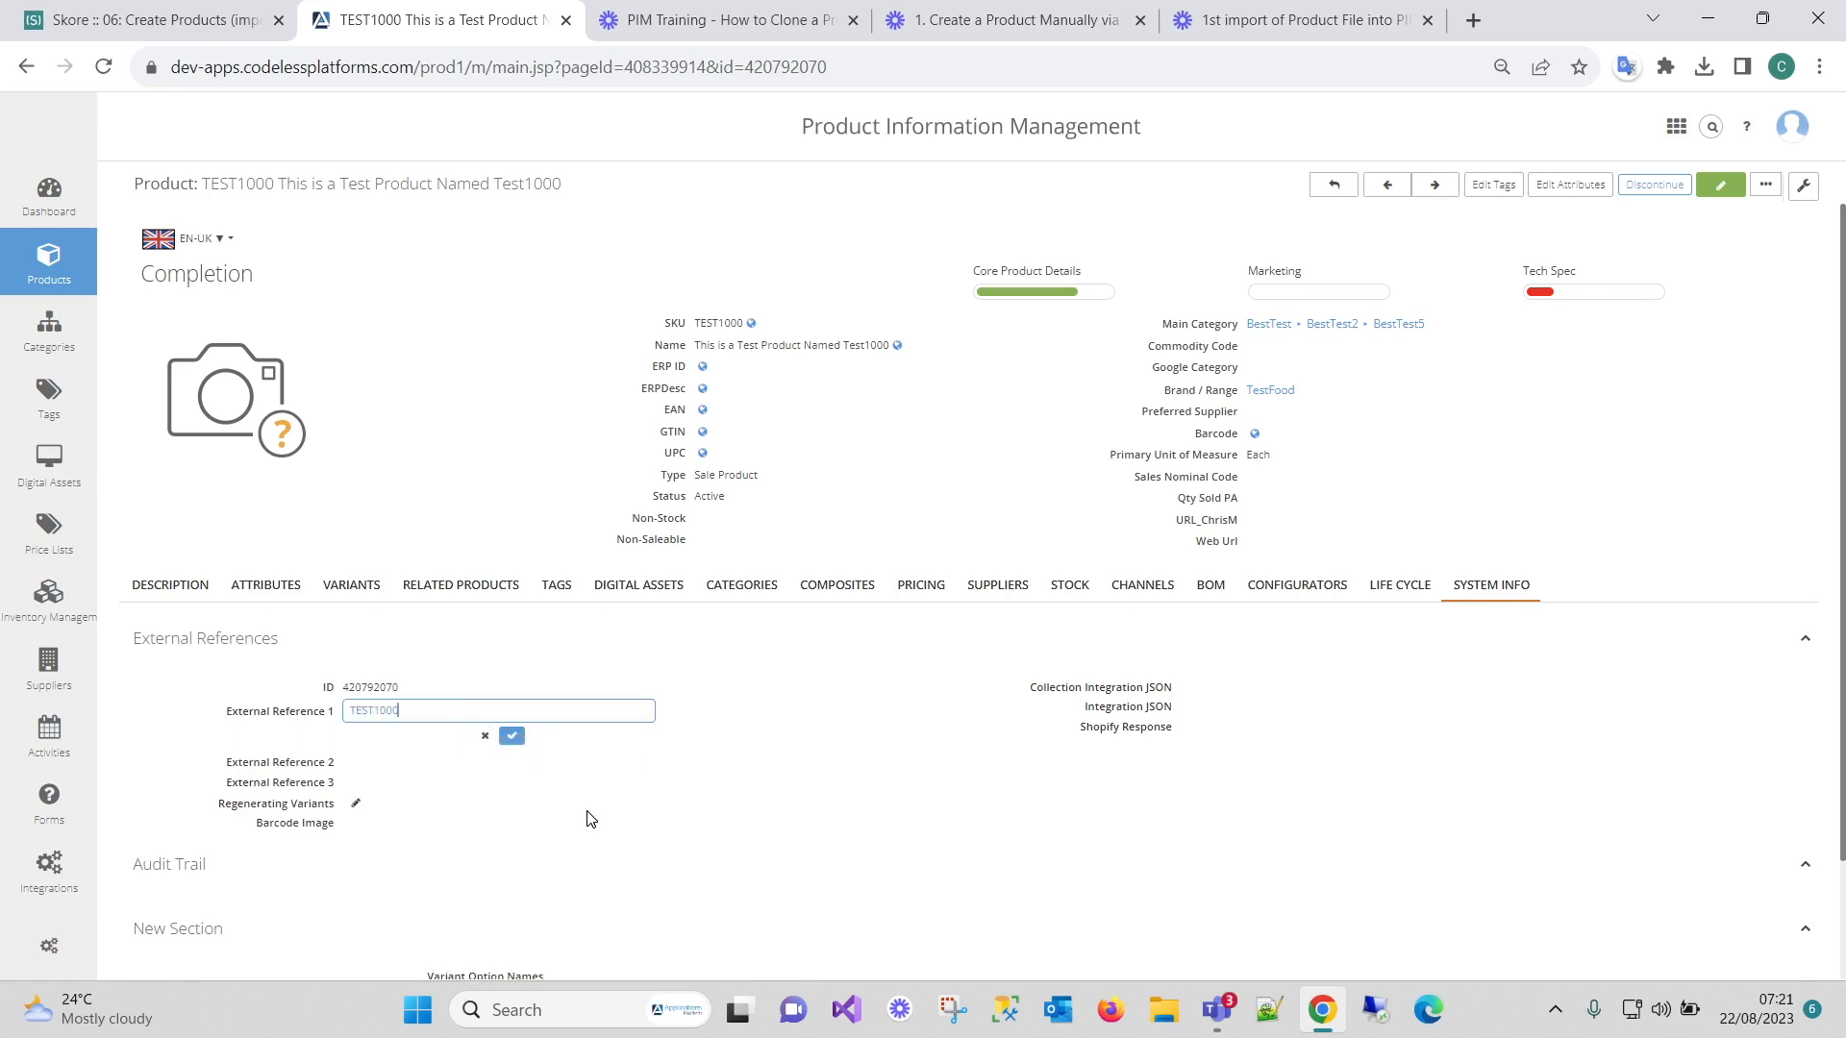
click(512, 735)
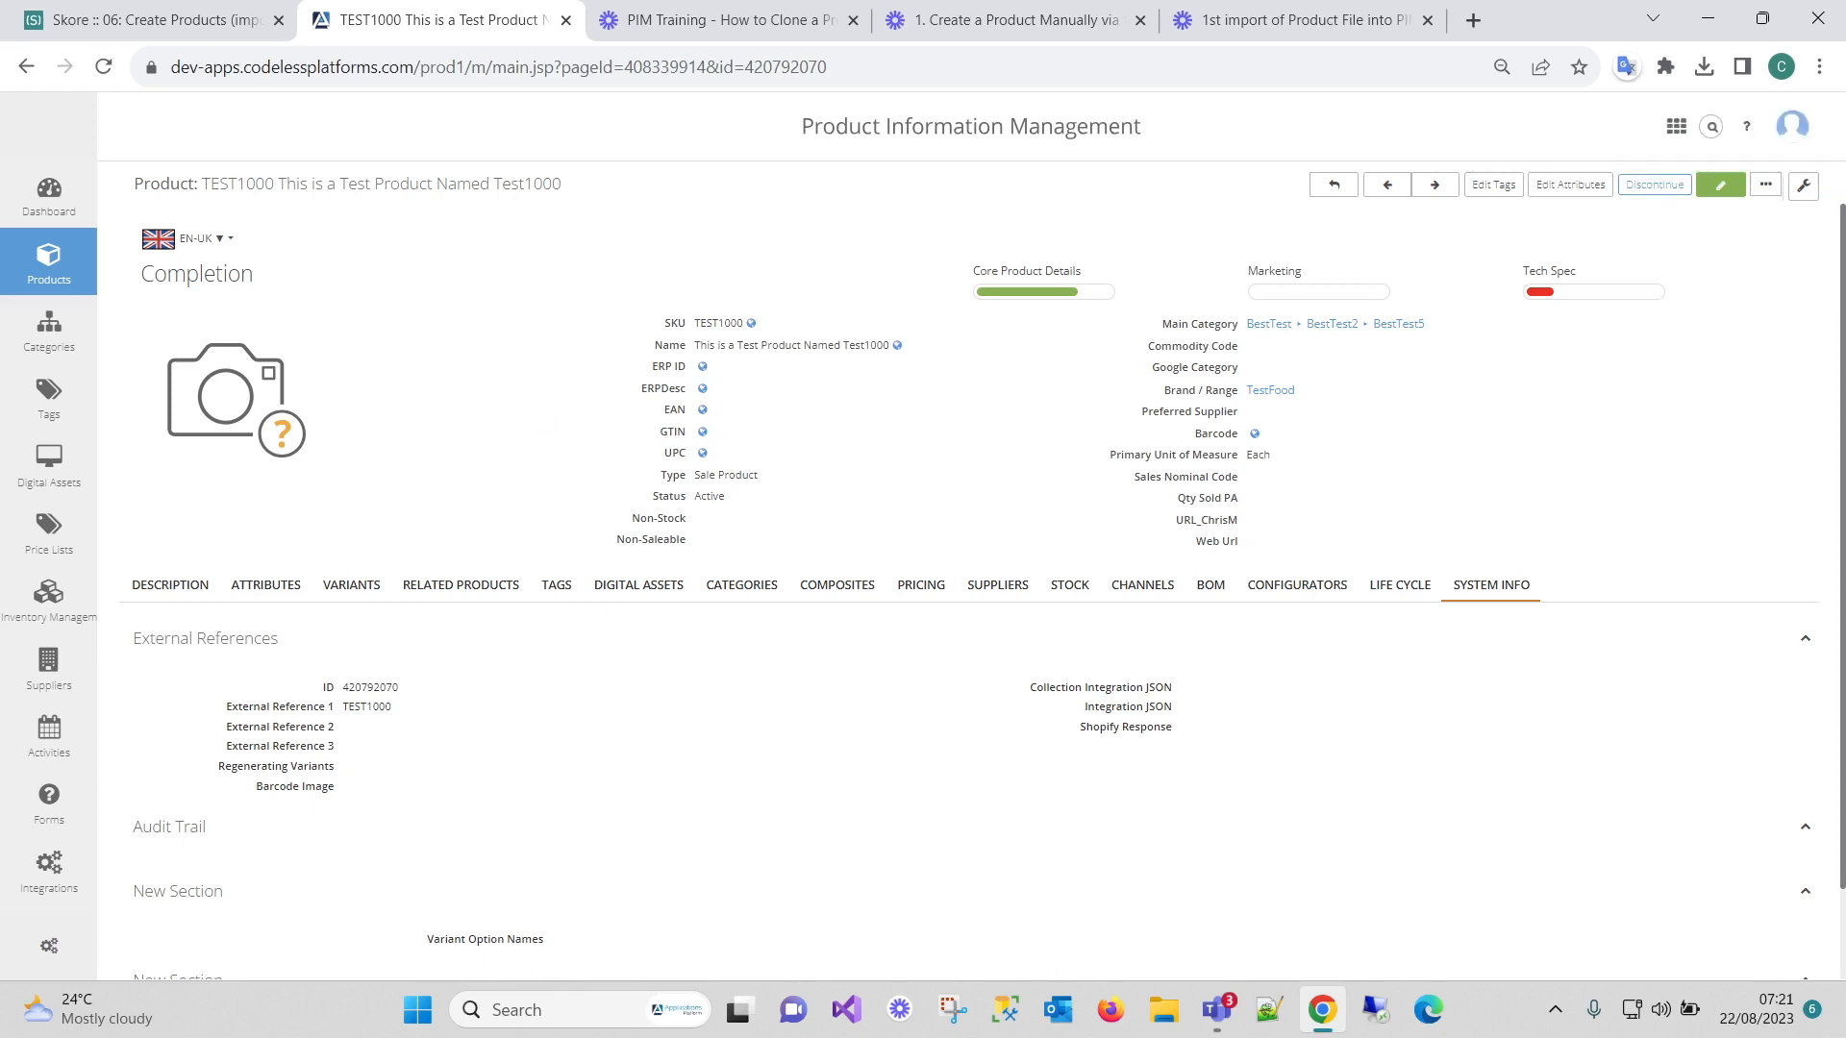
Highlight the SKU TEST1000, ID and External Reference 1 values to compare them.
drag(693, 324, 749, 329)
drag(722, 324, 790, 324)
drag(393, 708, 342, 685)
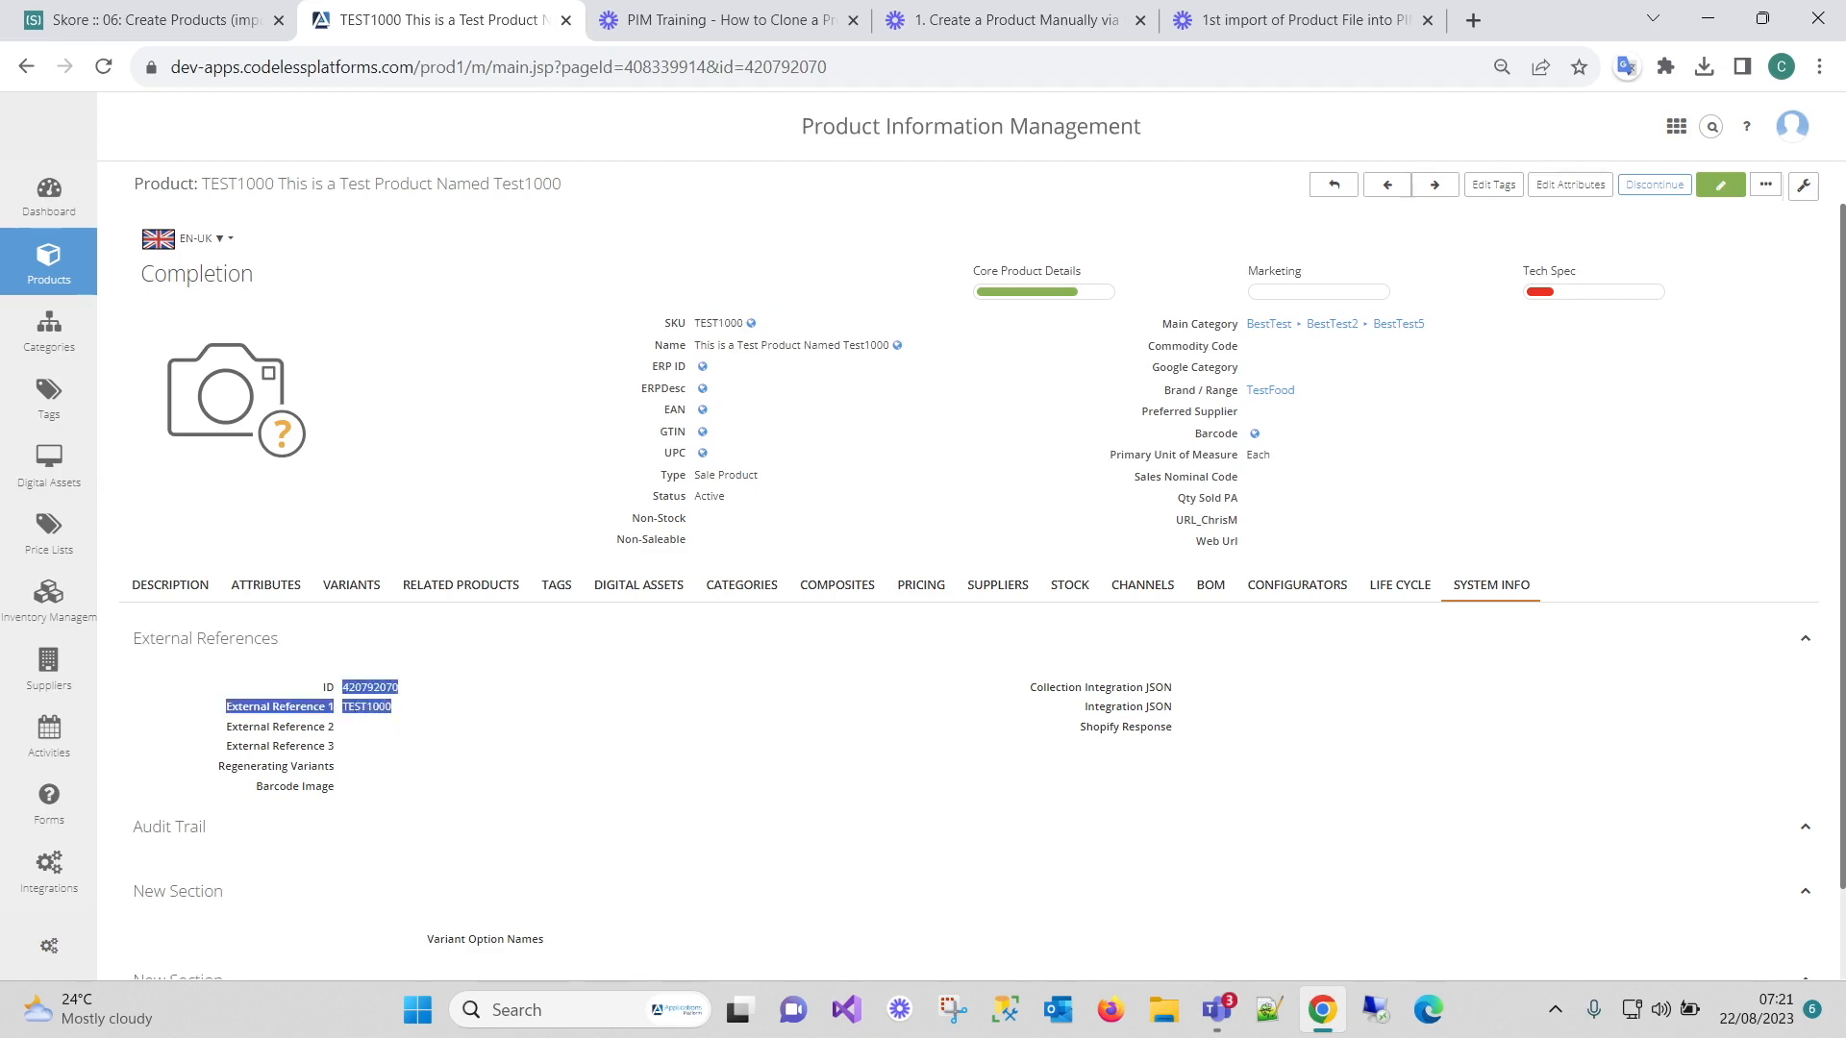
click(488, 712)
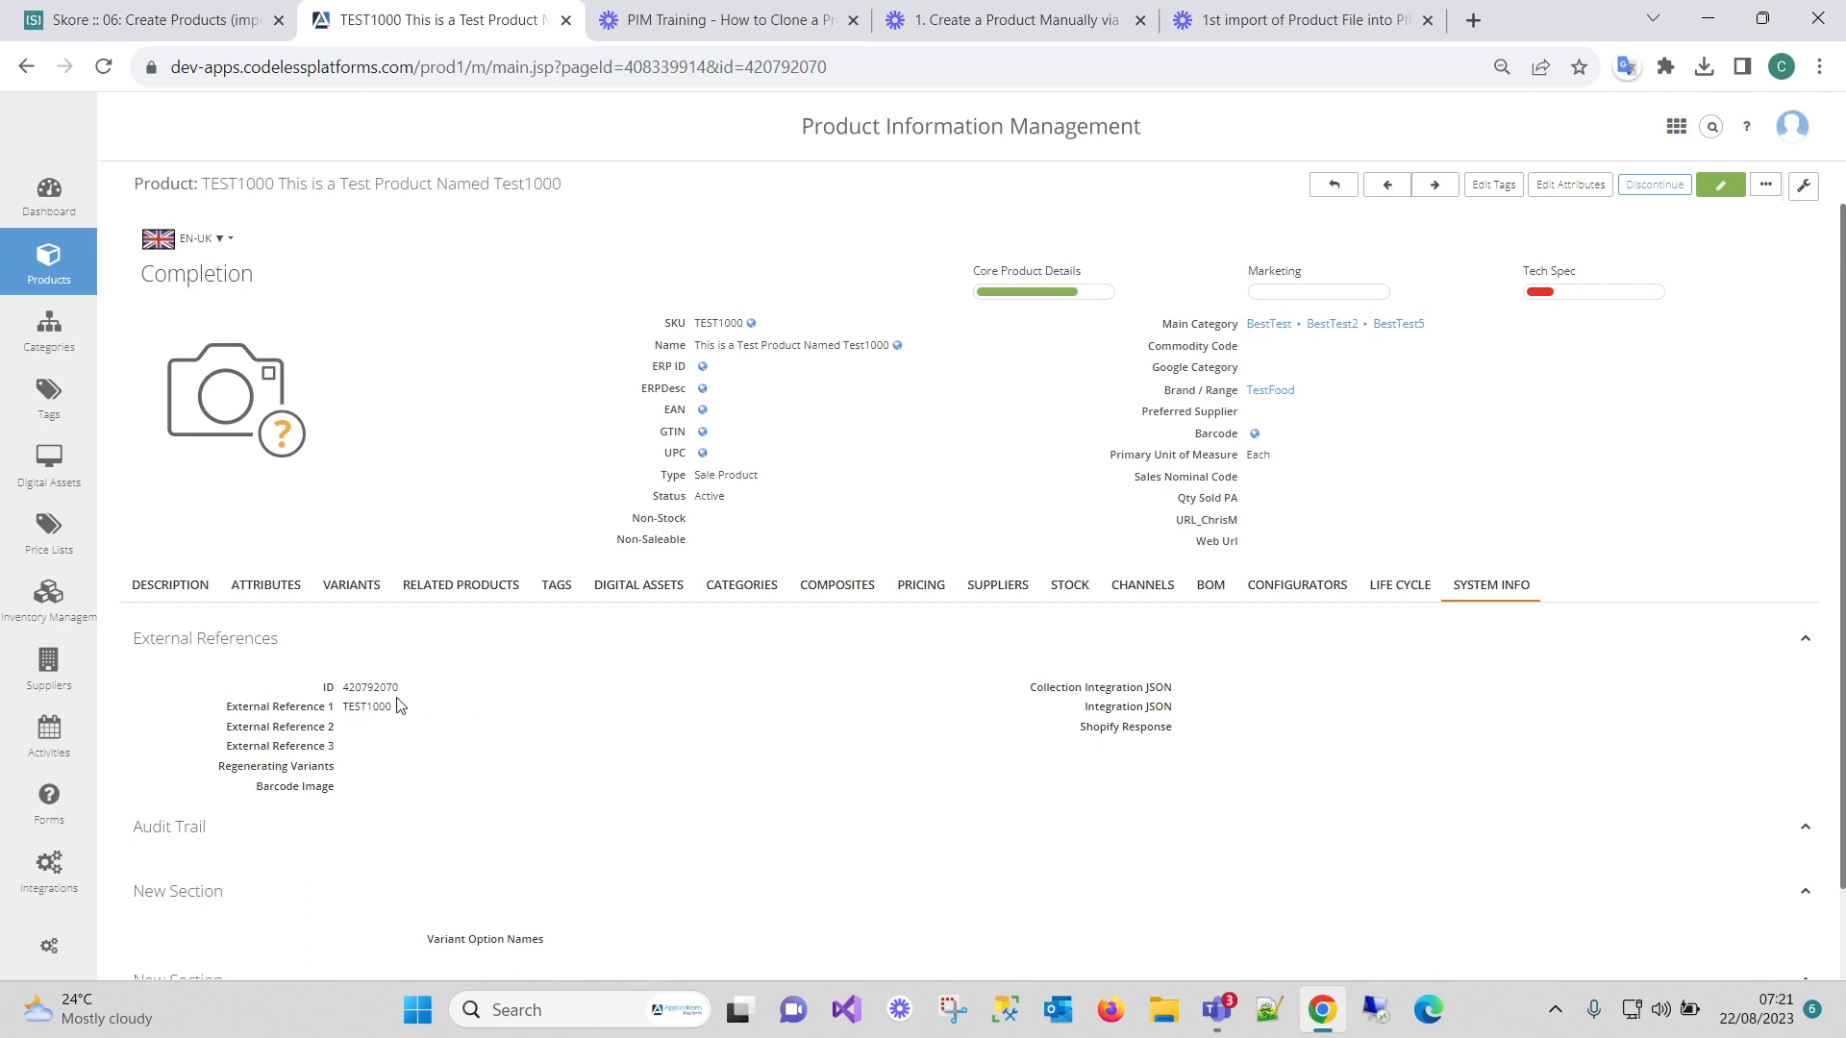